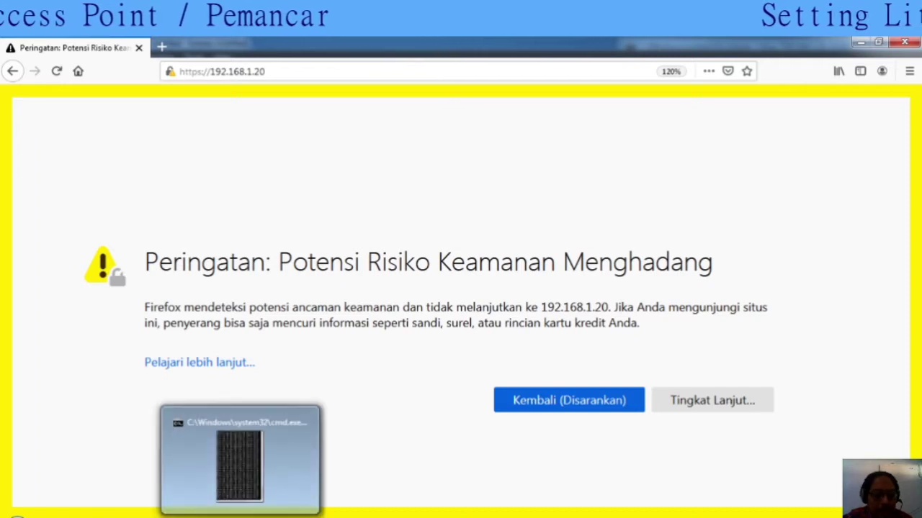
# - Set the Local Area Connection's IPv4 to obtain IP and DNS addresses automatically
pyautogui.click(238, 453)
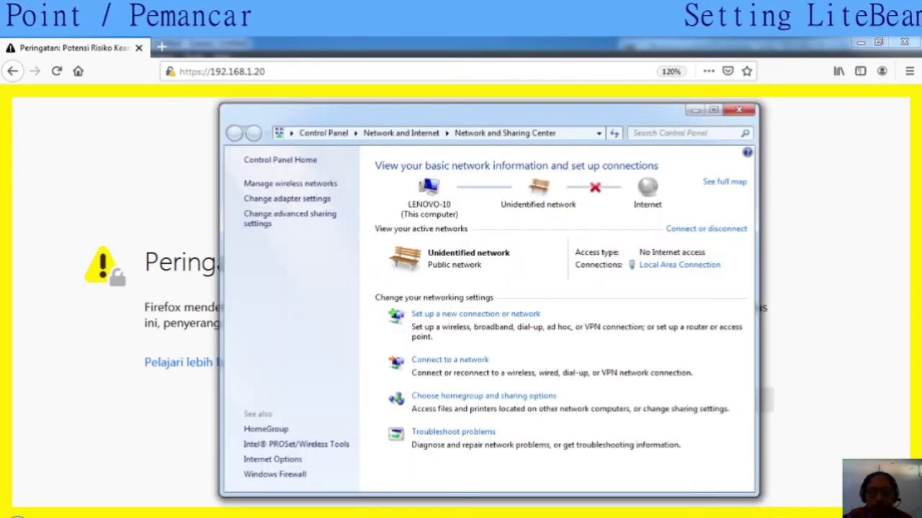
pyautogui.click(679, 264)
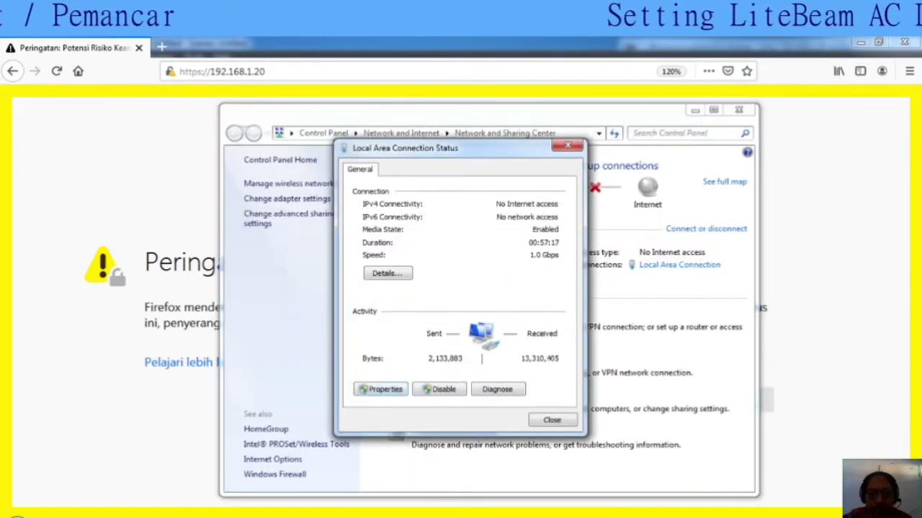
pyautogui.click(380, 389)
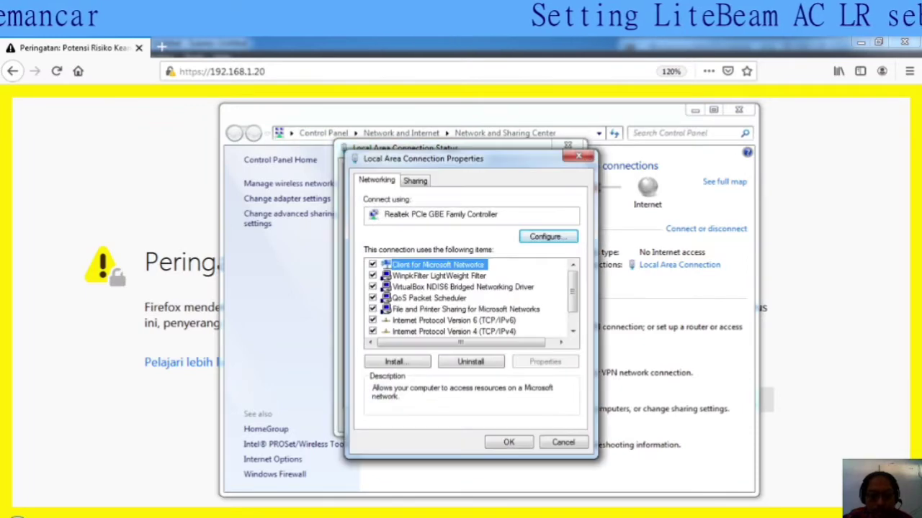
pyautogui.doubleClick(454, 331)
pyautogui.click(396, 288)
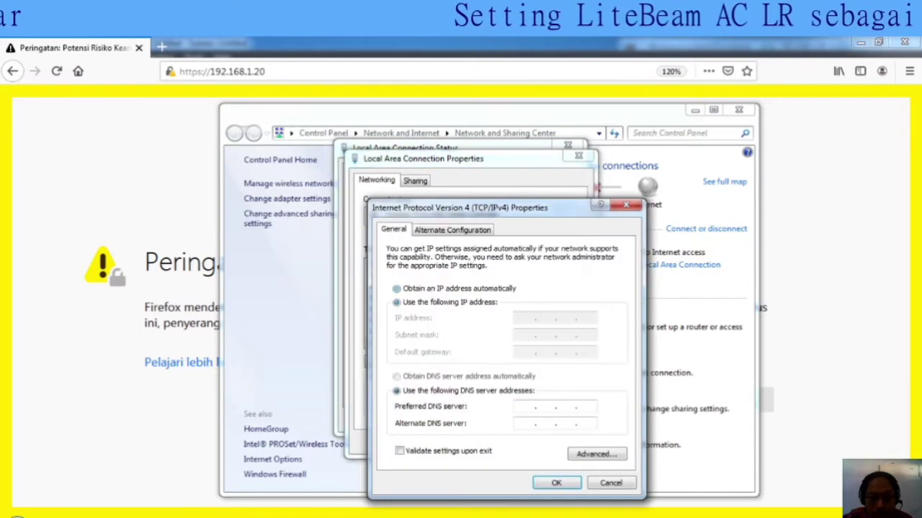
pyautogui.click(396, 376)
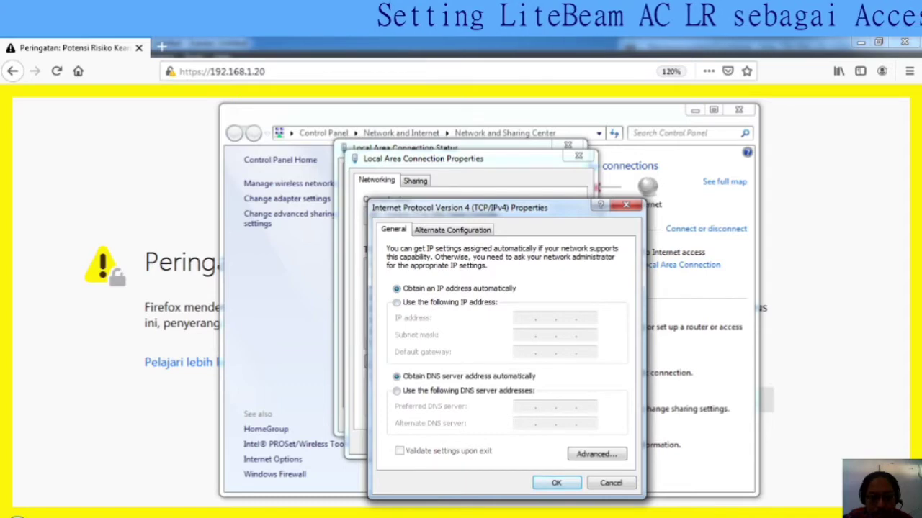
pyautogui.click(556, 484)
# - Close the connection dialogs and reopen the Local Area Connection properties
pyautogui.click(508, 442)
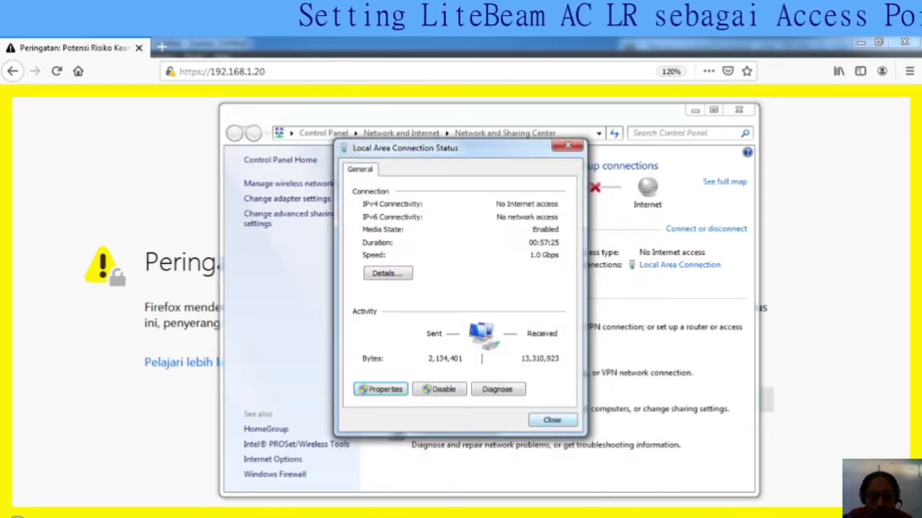
pyautogui.click(551, 418)
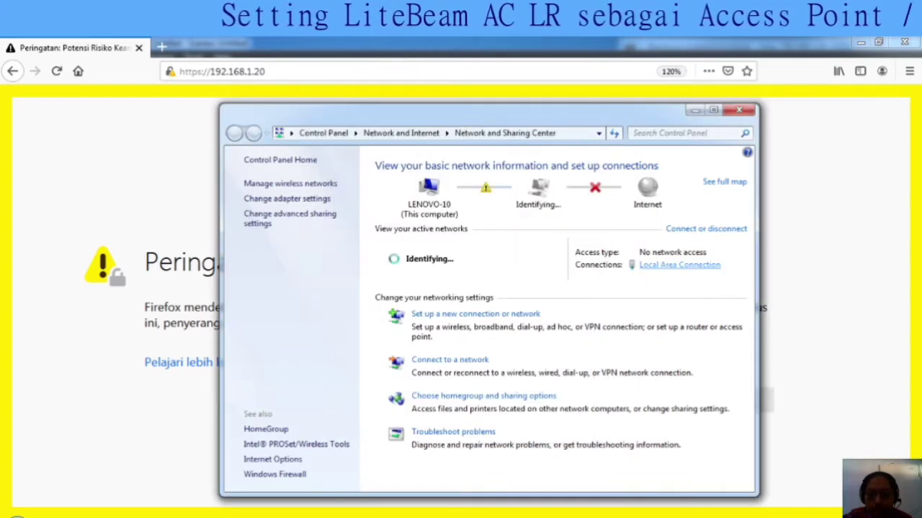
pyautogui.click(679, 265)
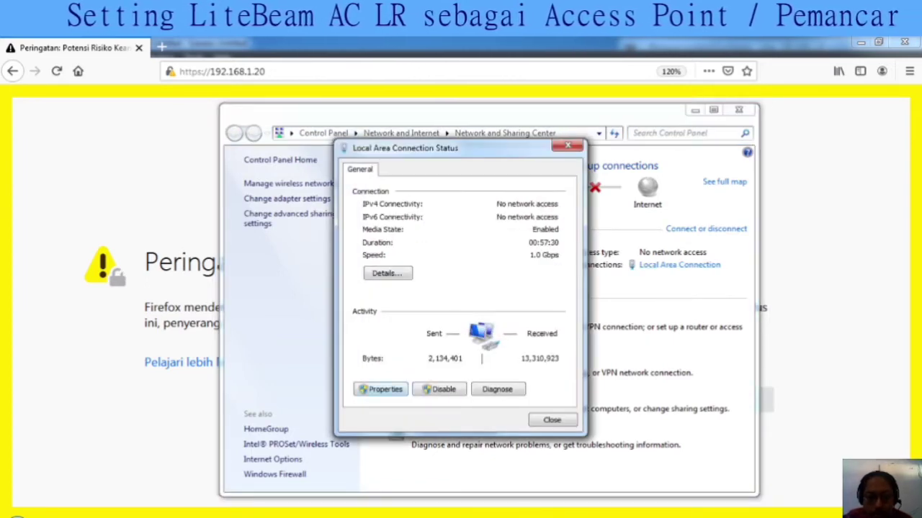
pyautogui.click(380, 388)
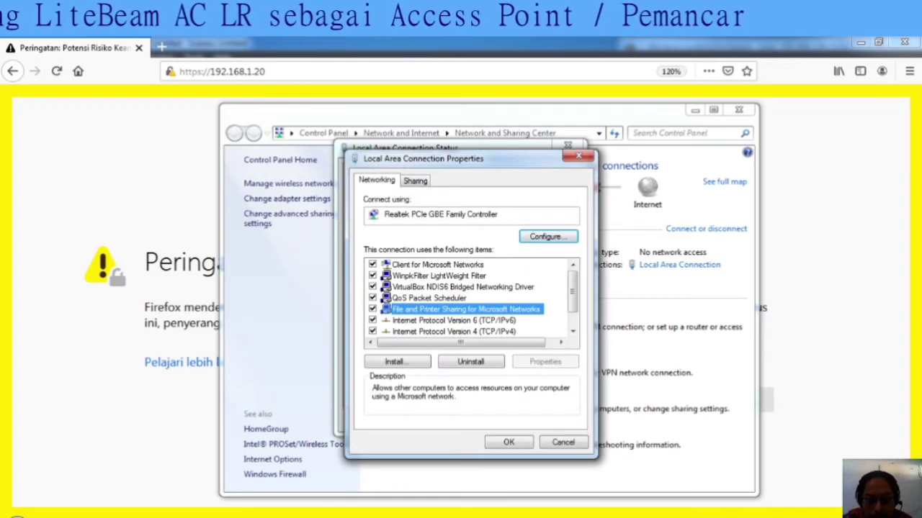
# - Assign the wired adapter static IPv4 192.168.1.2 with mask 255.255.255.0 and close the dialogs
pyautogui.doubleClick(454, 331)
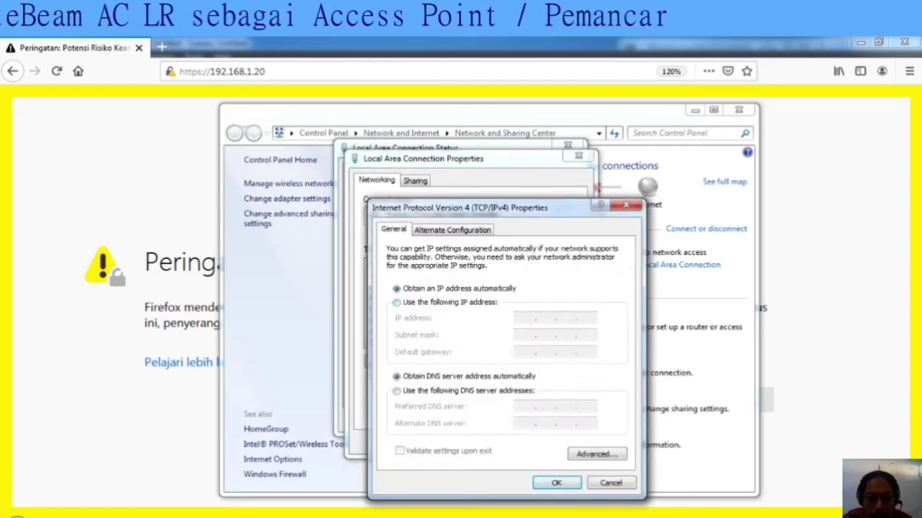
pyautogui.click(397, 303)
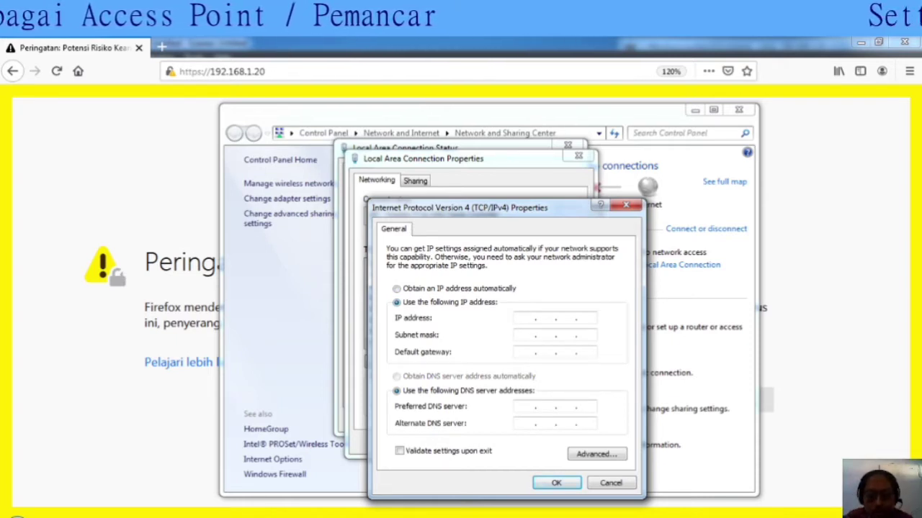
pyautogui.write('192 . ')
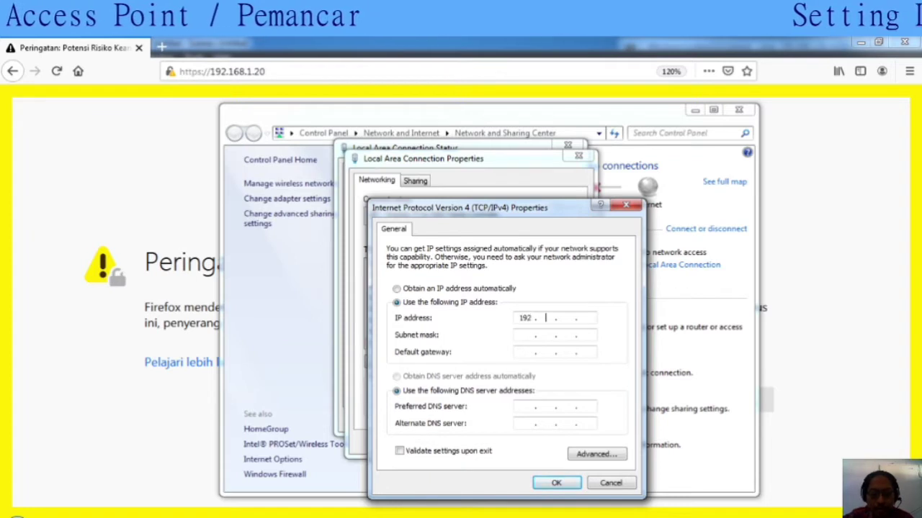
pyautogui.write('168 . 1 . ')
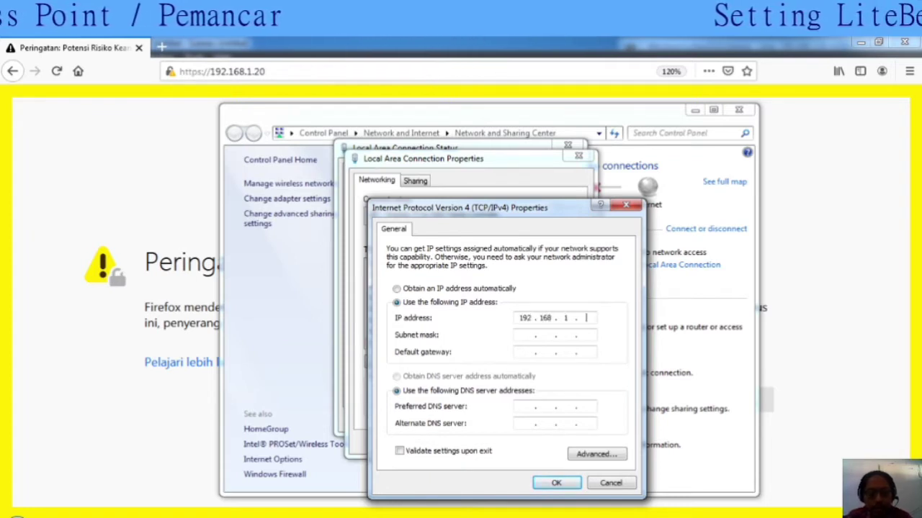
pyautogui.write('2')
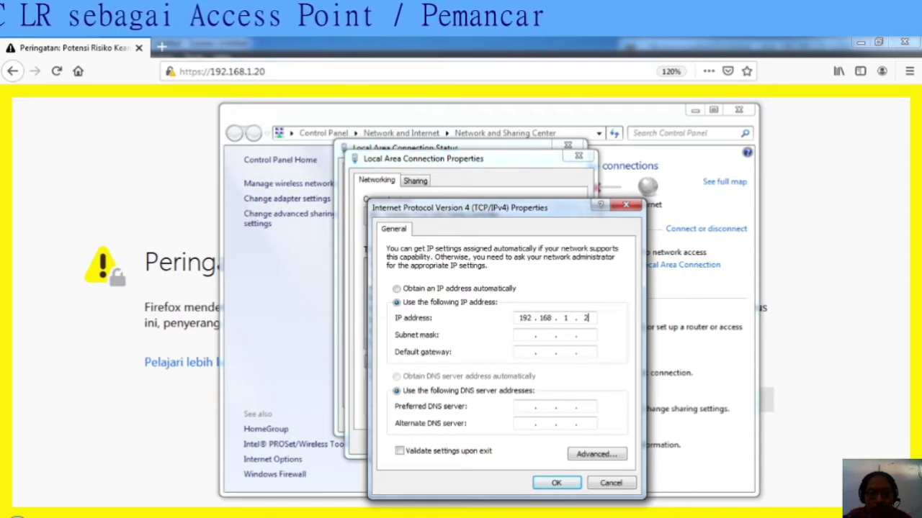
pyautogui.press('Tab')
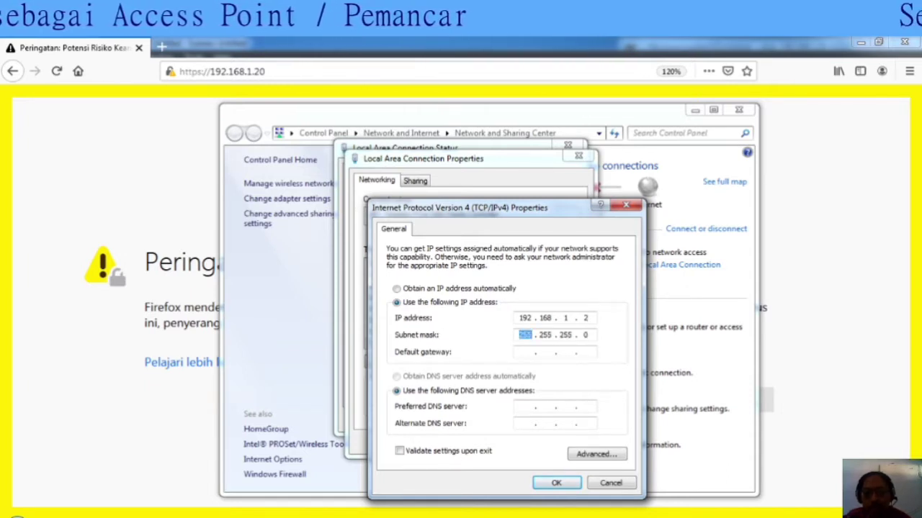
pyautogui.press('Tab')
pyautogui.press('Return')
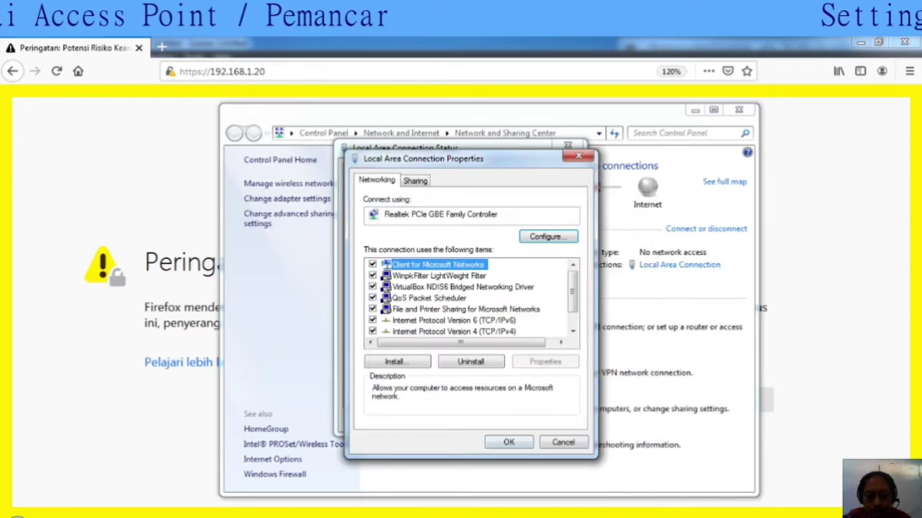
pyautogui.press('Return')
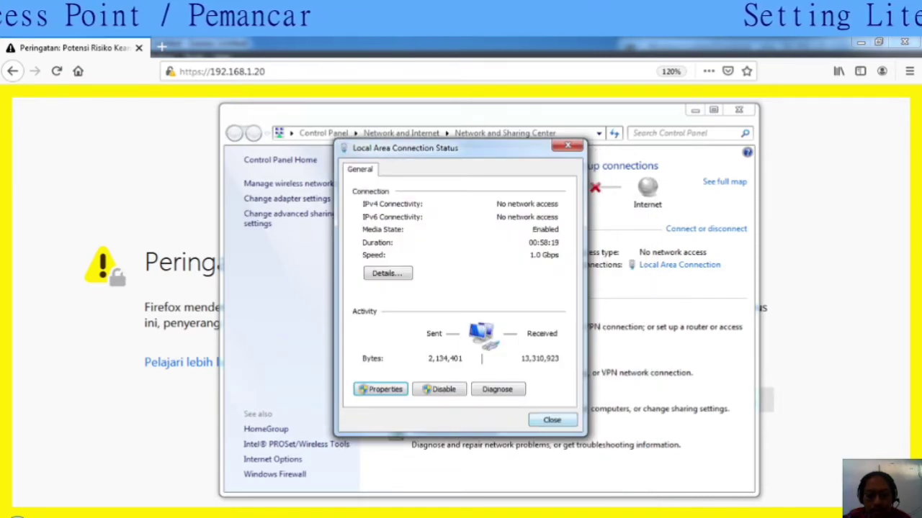
pyautogui.press('Escape')
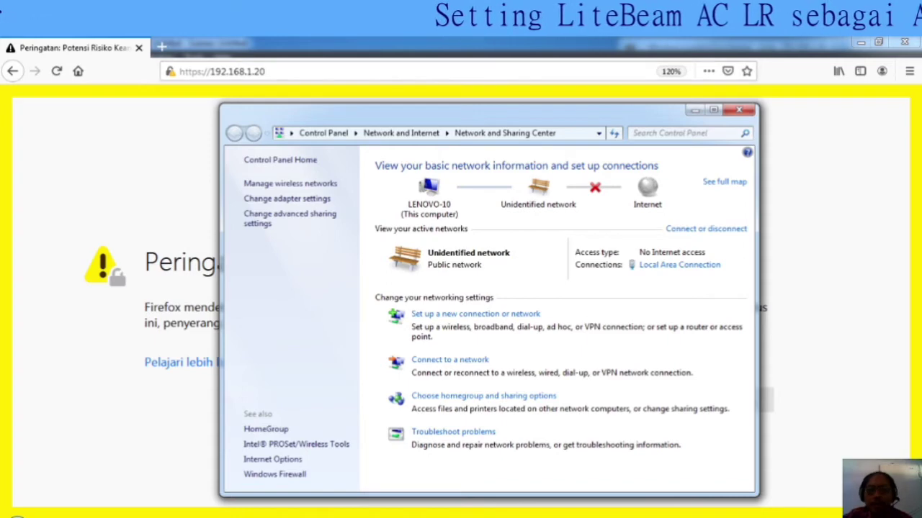
# - Load 192.168.1.20 in Firefox and reload until the device's security warning appears
pyautogui.click(695, 109)
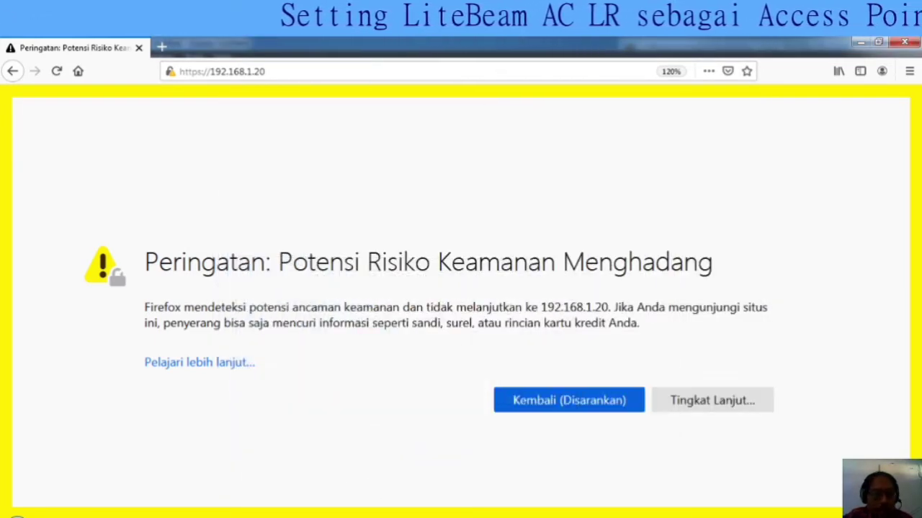
pyautogui.hotkey('ctrl', 'l')
pyautogui.write('192')
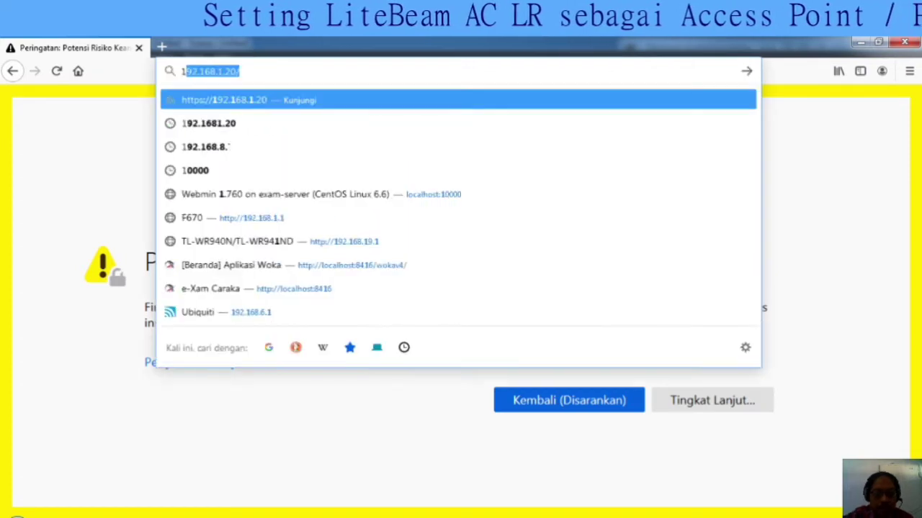
pyautogui.write('.168.1.')
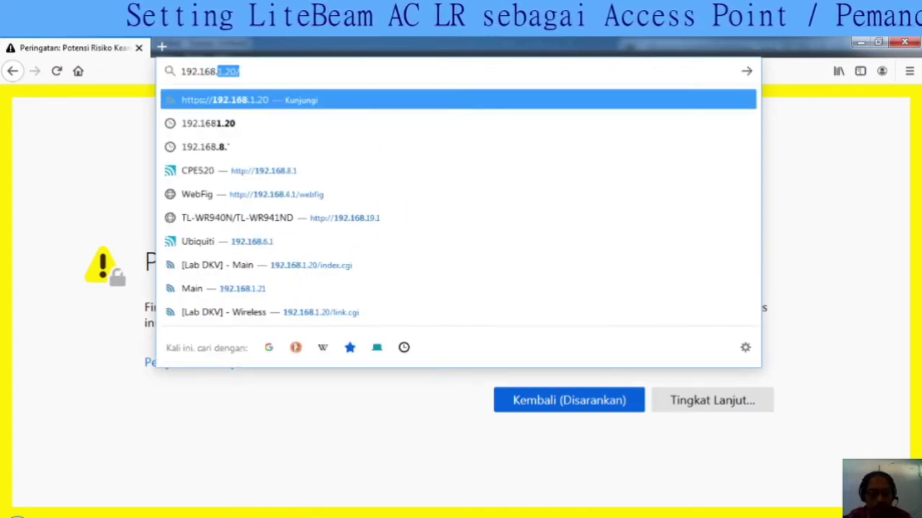
pyautogui.write('20')
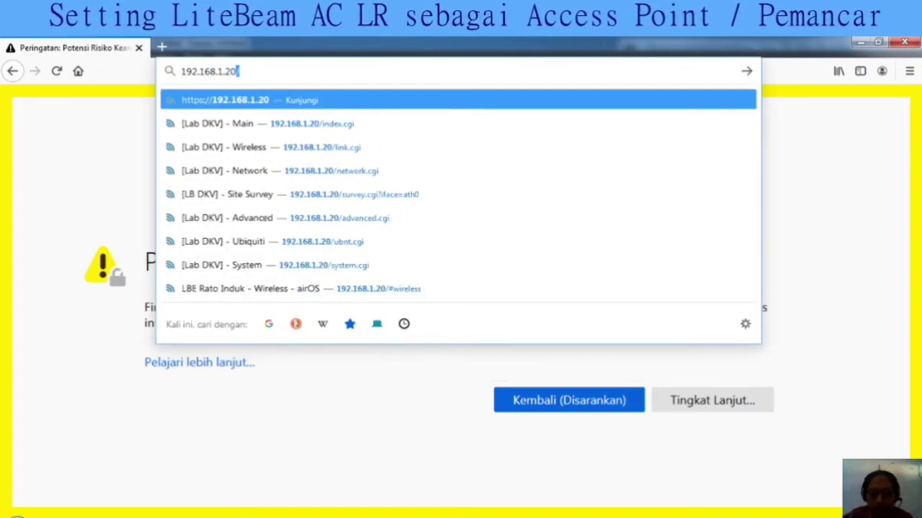
pyautogui.press('Return')
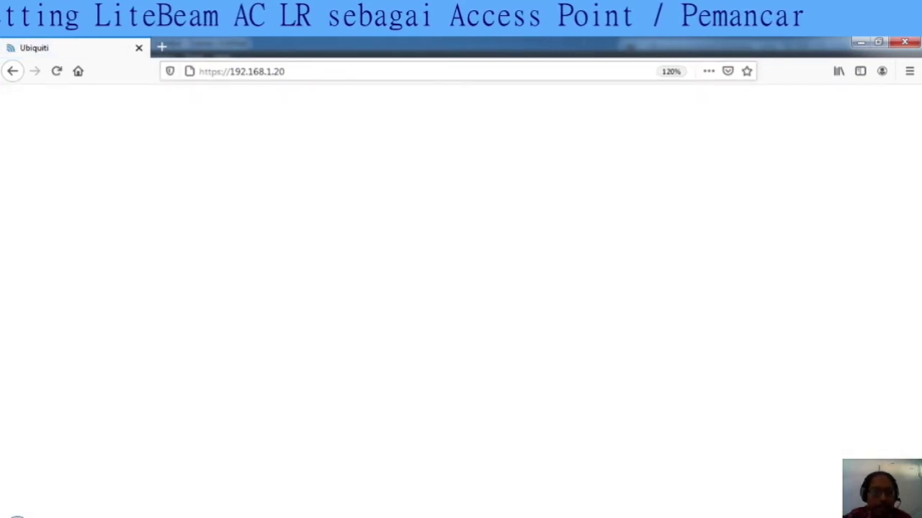
pyautogui.click(57, 71)
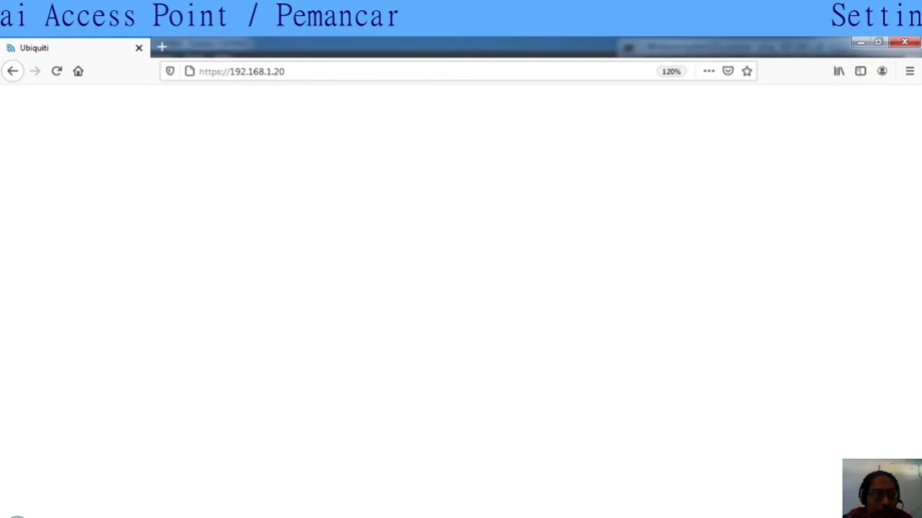
pyautogui.click(57, 71)
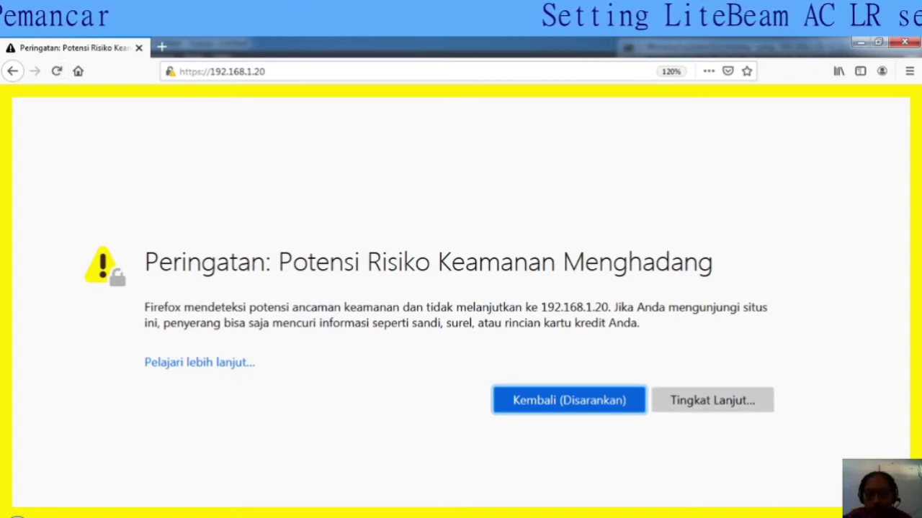
# - Accept the self-signed certificate risk for 192.168.1.20 and continue to the device page
pyautogui.press('F5')
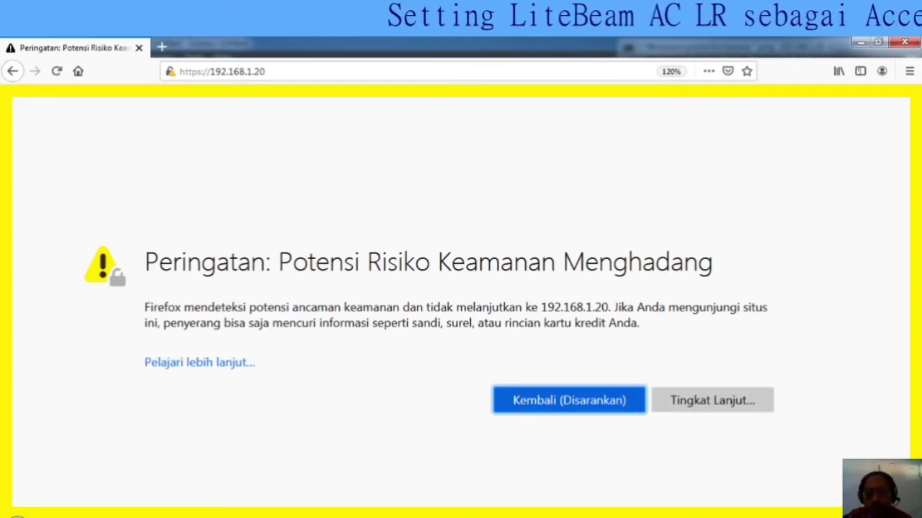
pyautogui.click(712, 400)
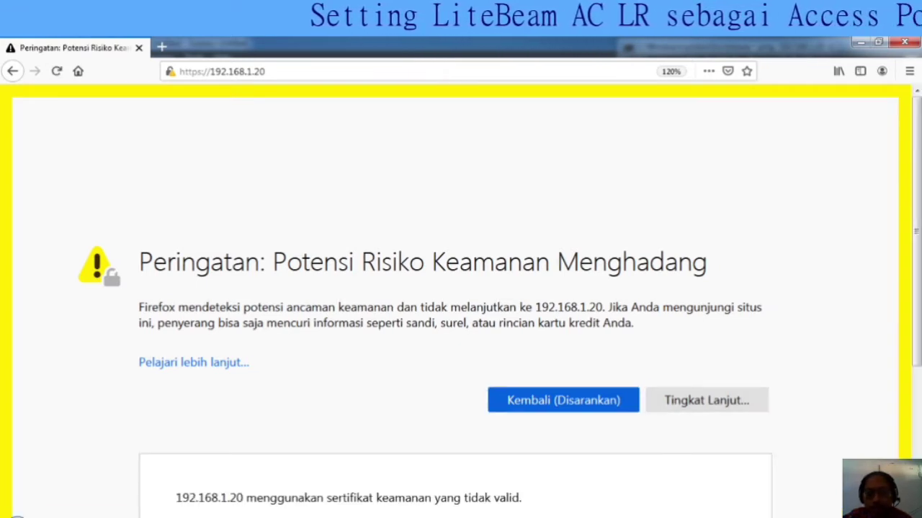
pyautogui.scroll(-5, 712, 400)
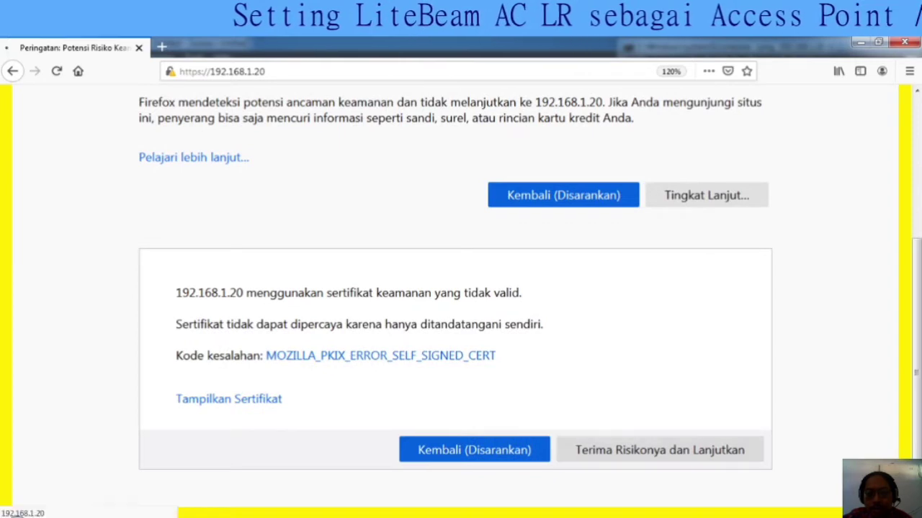
pyautogui.click(660, 450)
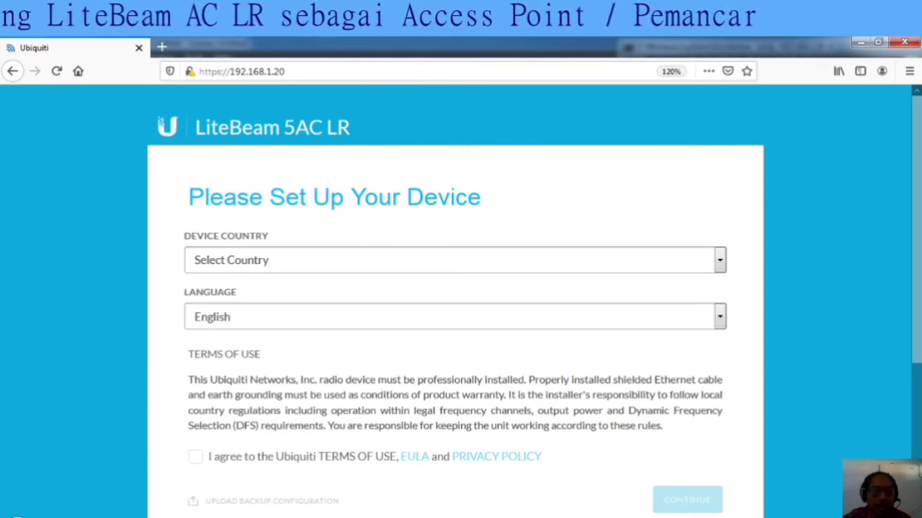
# - Set the Device Country to Licensed
pyautogui.click(454, 260)
pyautogui.click(453, 260)
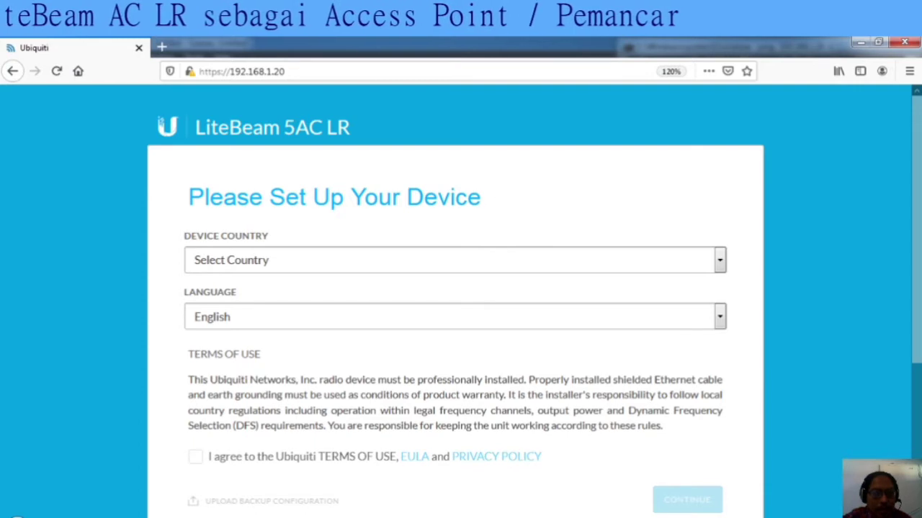
pyautogui.click(454, 260)
pyautogui.press('l')
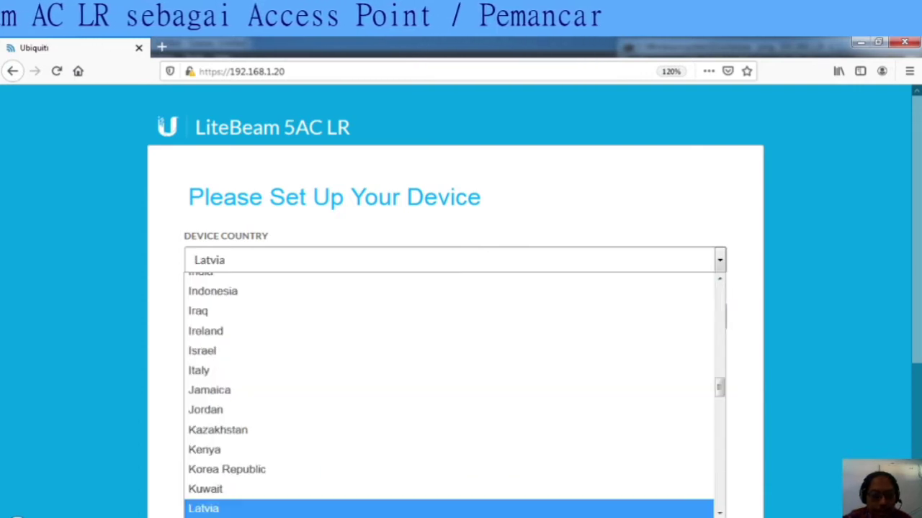
pyautogui.scroll(1, 454, 342)
pyautogui.scroll(-2, 454, 283)
pyautogui.scroll(-1, 454, 283)
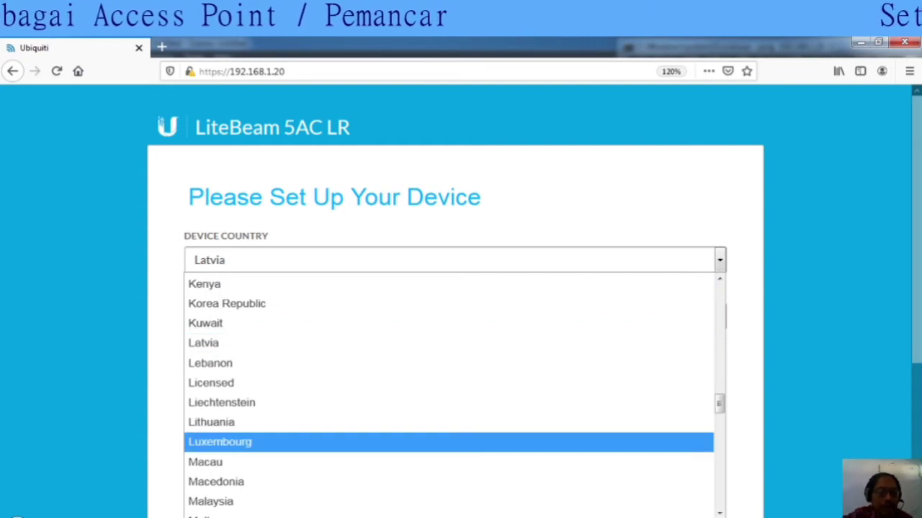
pyautogui.click(288, 382)
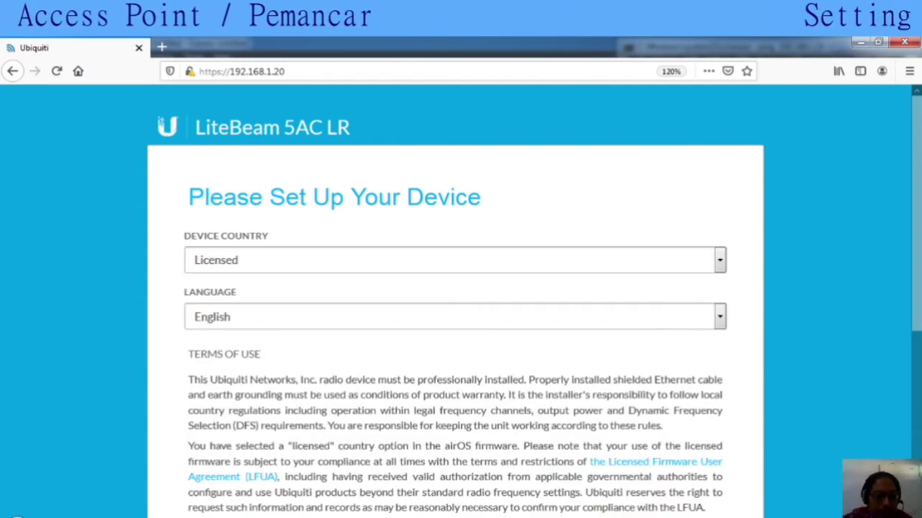
pyautogui.hotkey('alt', 'Down')
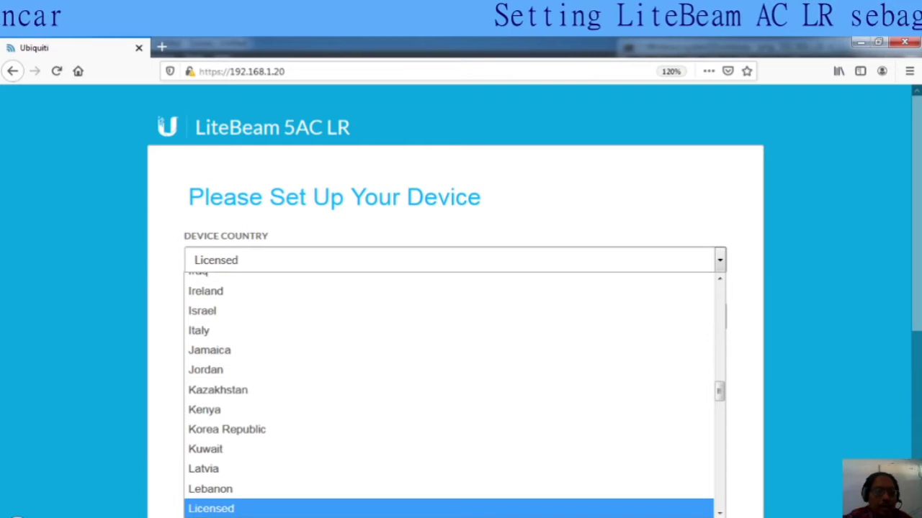
pyautogui.press('Return')
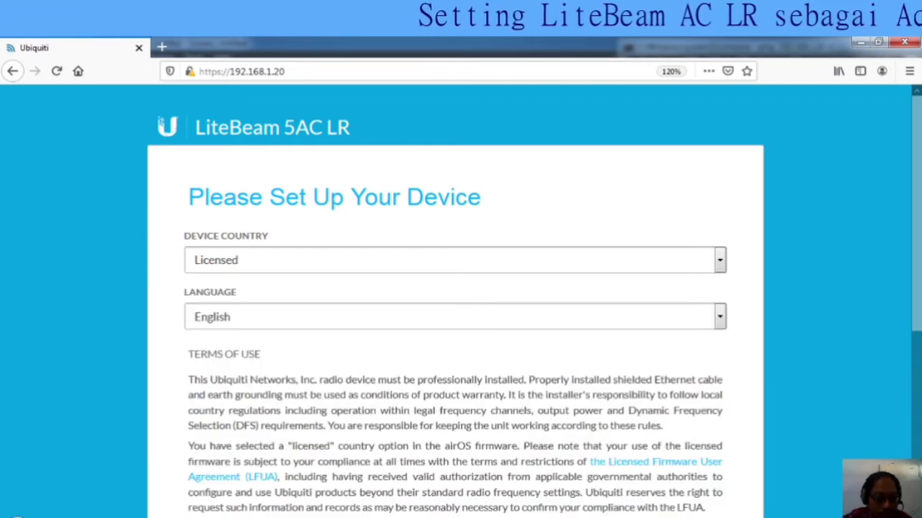
# - Tick the 'I agree to the Ubiquiti TERMS OF USE' checkbox
pyautogui.scroll(-5, 455, 288)
pyautogui.moveTo(236, 241); pyautogui.dragTo(208, 241)
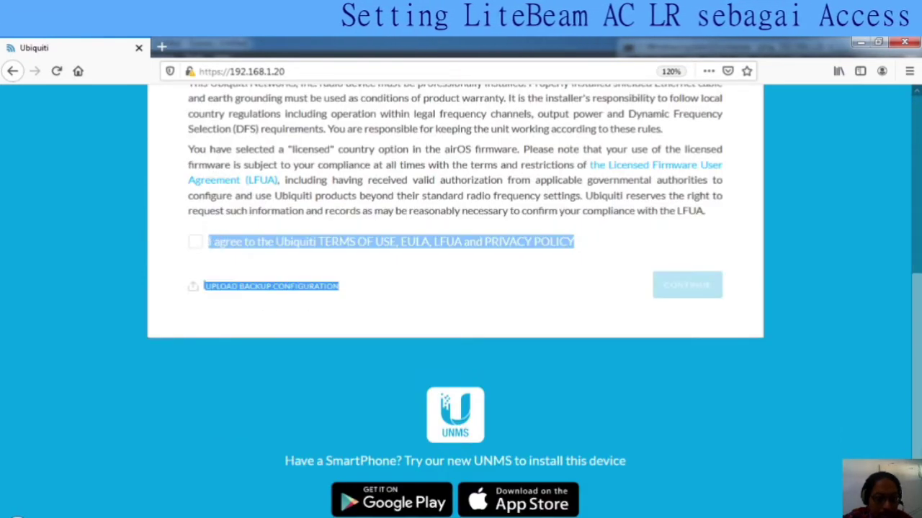
pyautogui.click(195, 242)
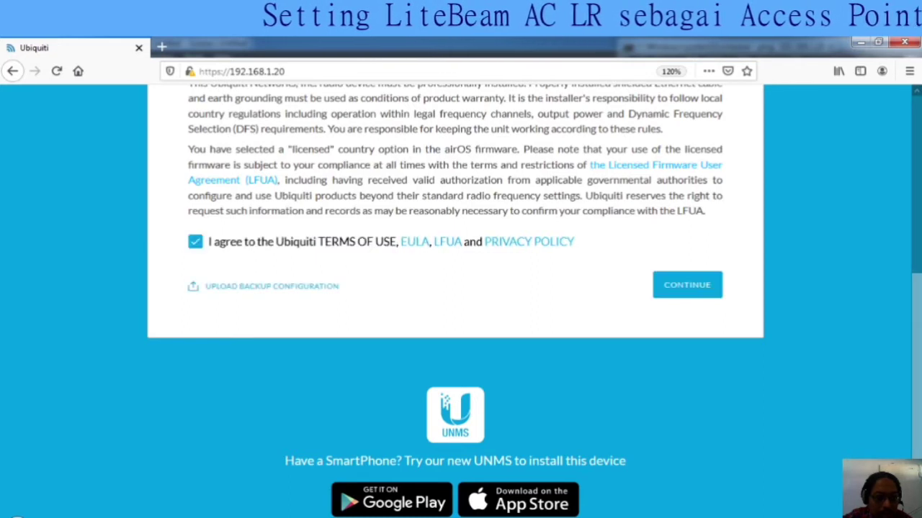
# - Replace the autofilled password with a new one, confirm it, and save the credentials
pyautogui.click(687, 285)
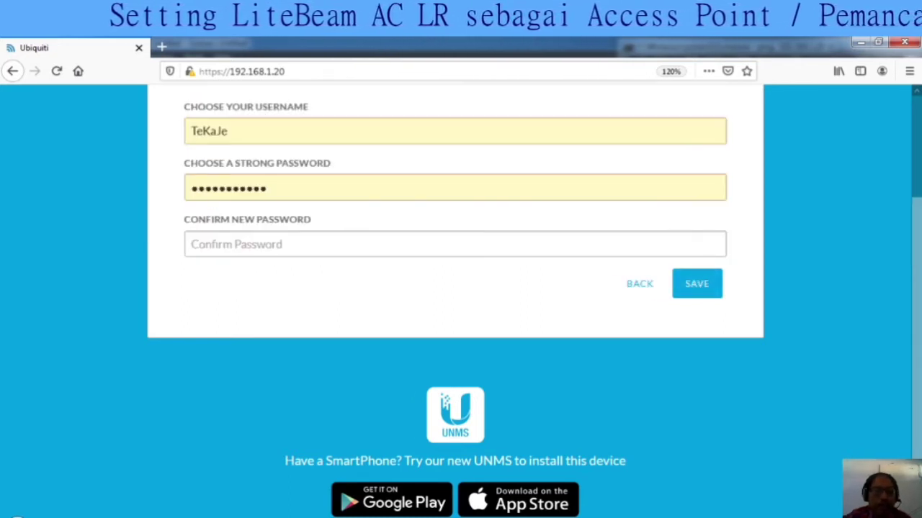
pyautogui.scroll(3, 461, 303)
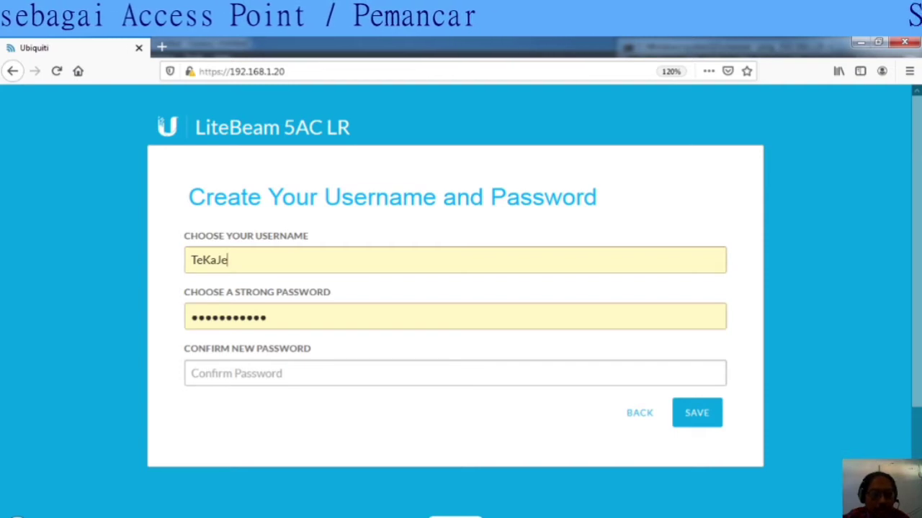
pyautogui.press('Tab')
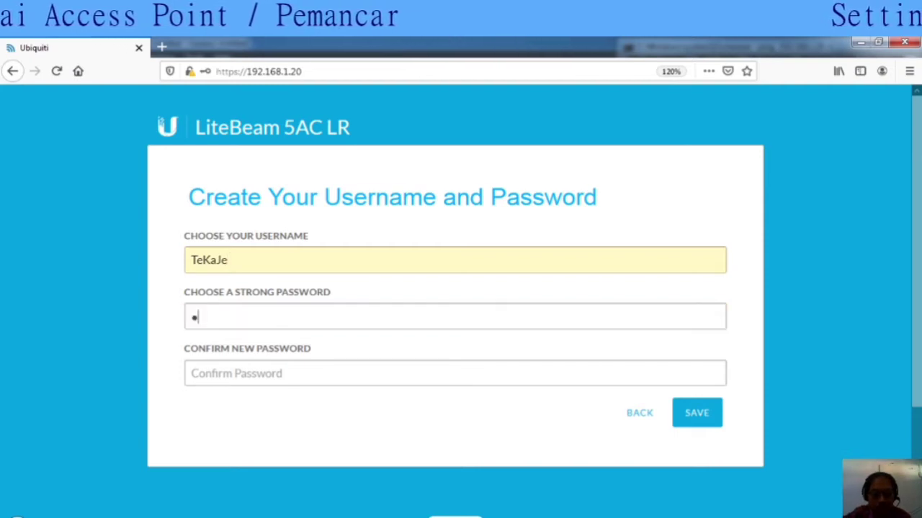
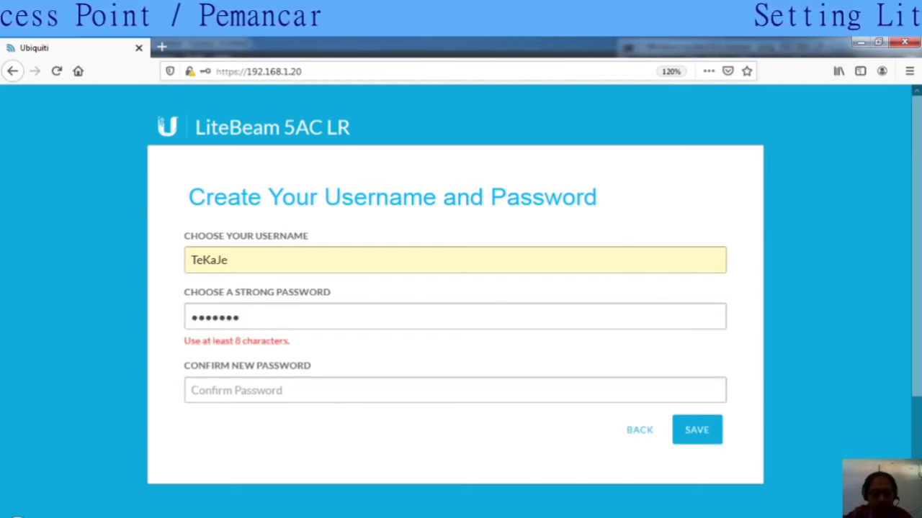
pyautogui.press('Tab')
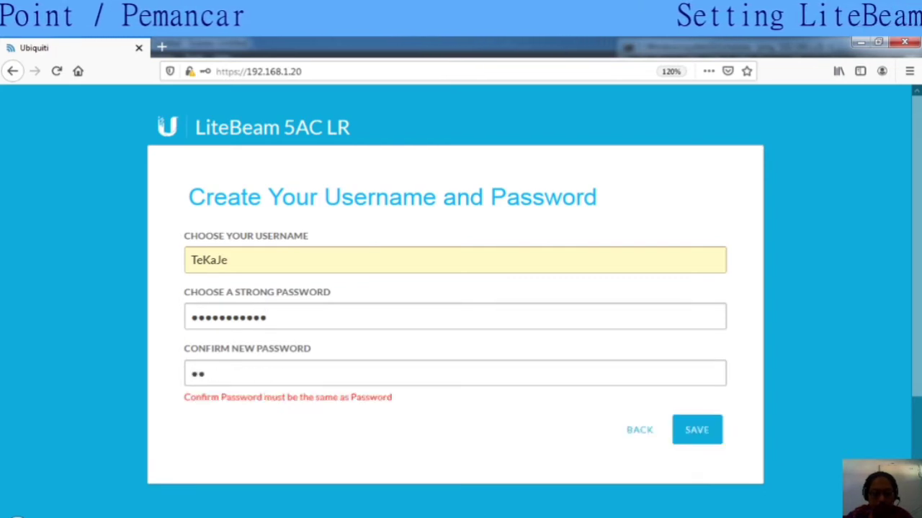
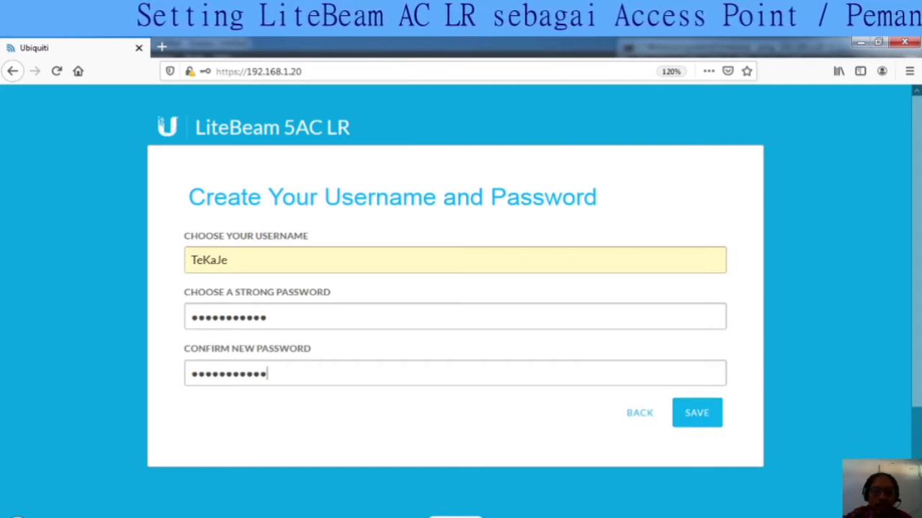
pyautogui.press('Return')
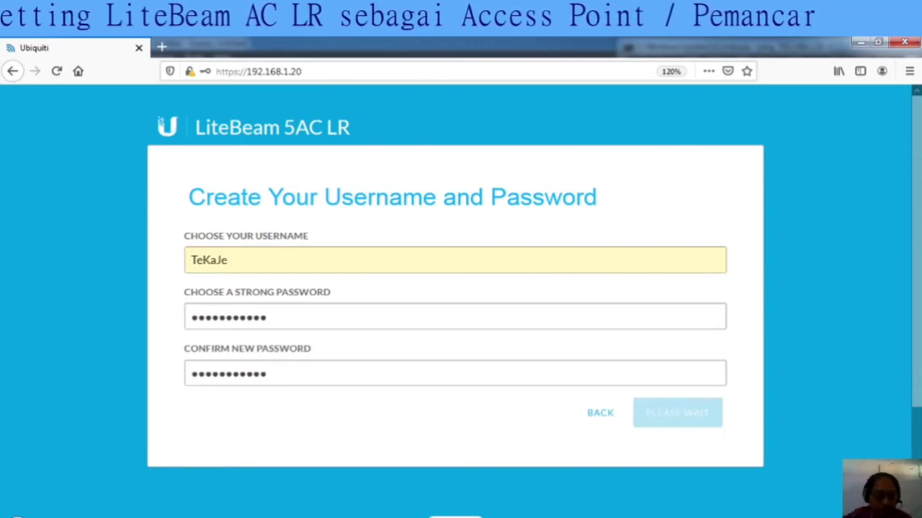
pyautogui.hotkey('alt', 'Tab')
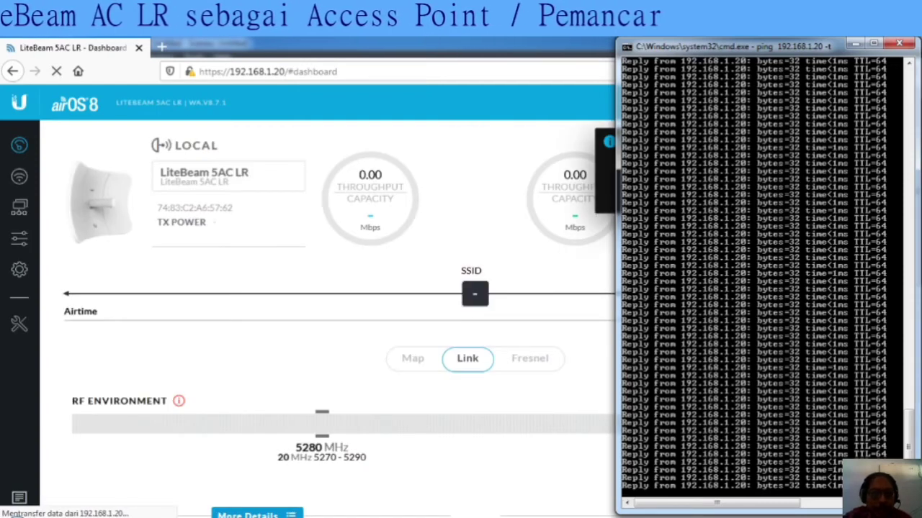
# - Back on the airOS dashboard, start a Site Survey from the Tools menu
pyautogui.hotkey('alt', 'Tab')
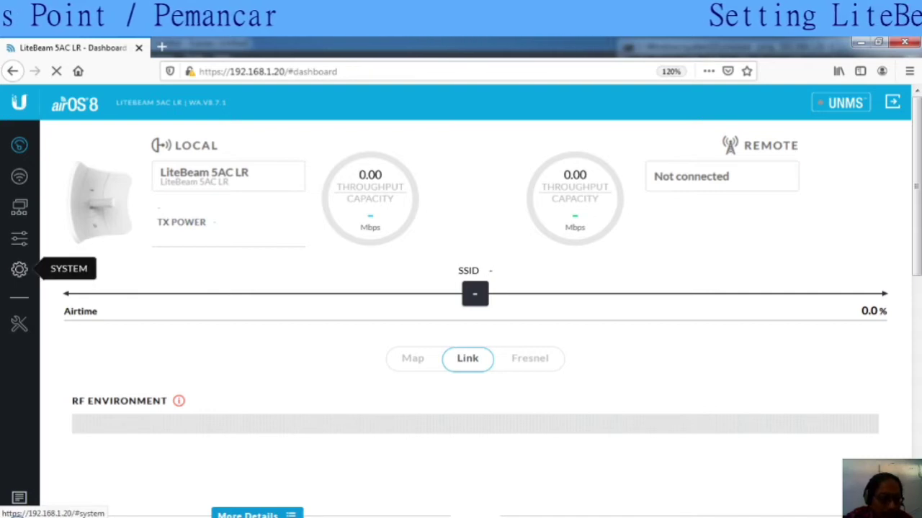
pyautogui.click(20, 324)
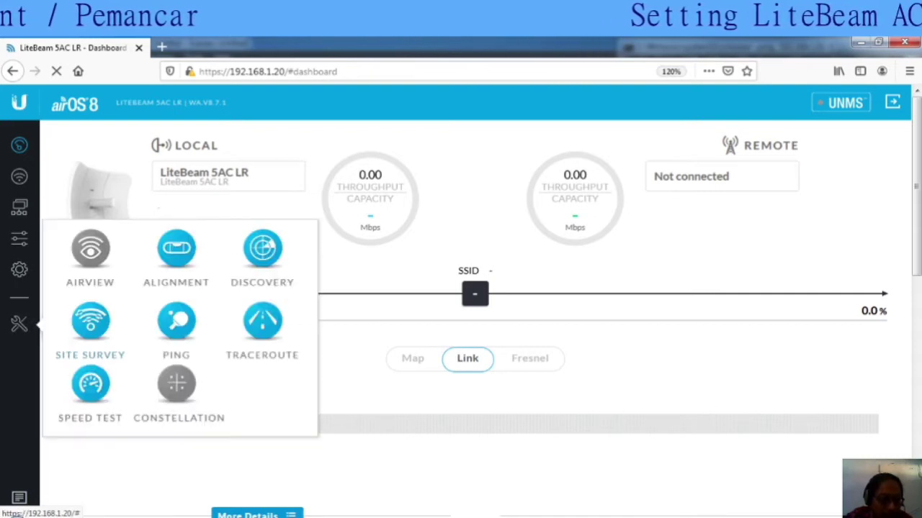
pyautogui.click(89, 323)
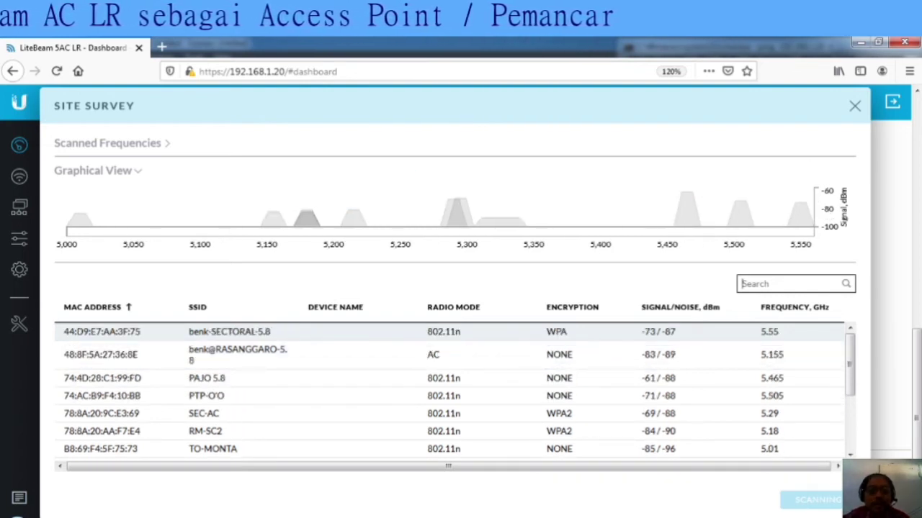
# - Scroll through the Site Survey table of nearby 5 GHz networks, encryption, signal and frequency
pyautogui.click(745, 283)
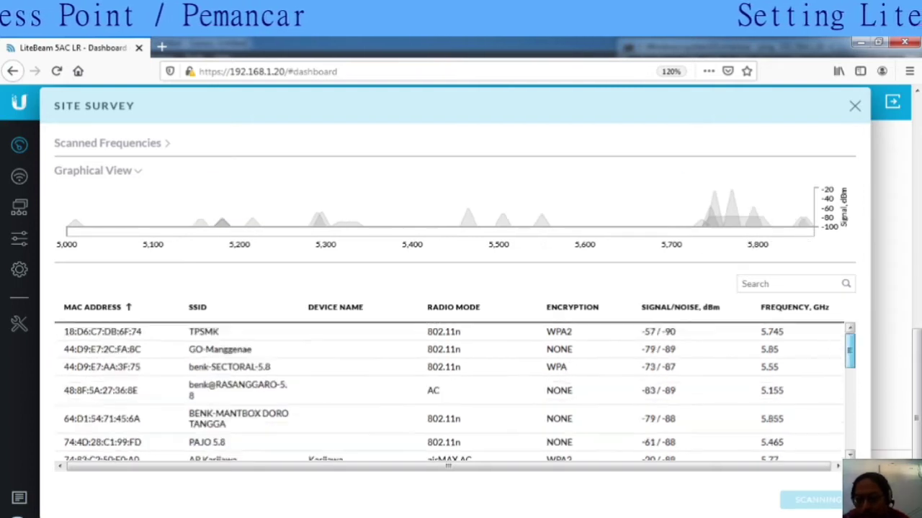
pyautogui.scroll(-3, 455, 389)
pyautogui.scroll(-2, 455, 388)
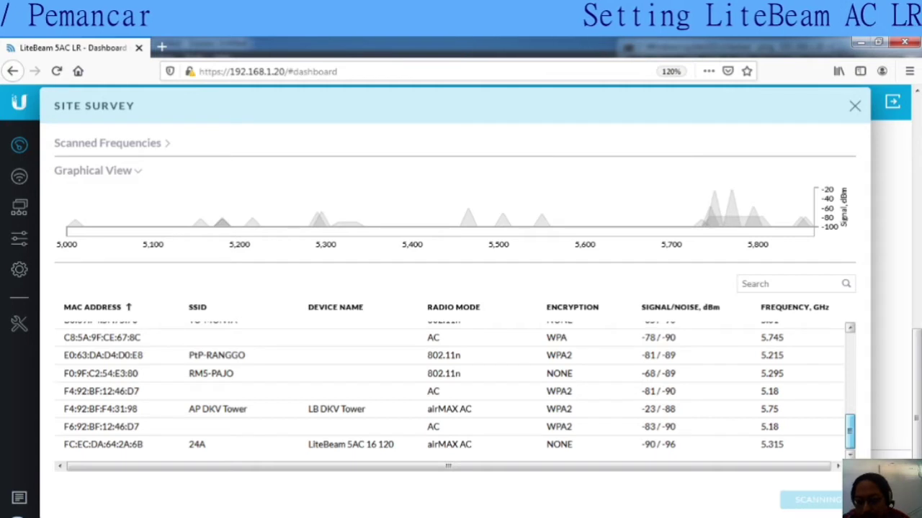
pyautogui.scroll(5, 455, 389)
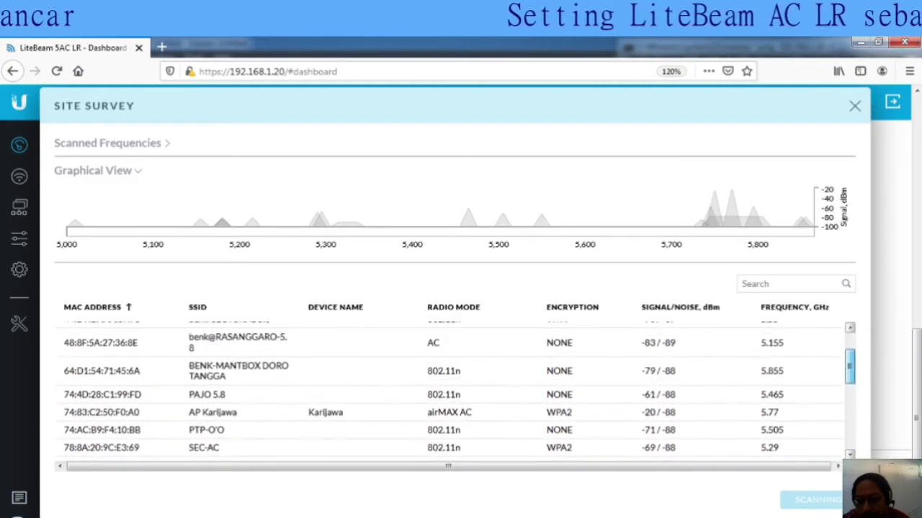
pyautogui.scroll(1, 455, 389)
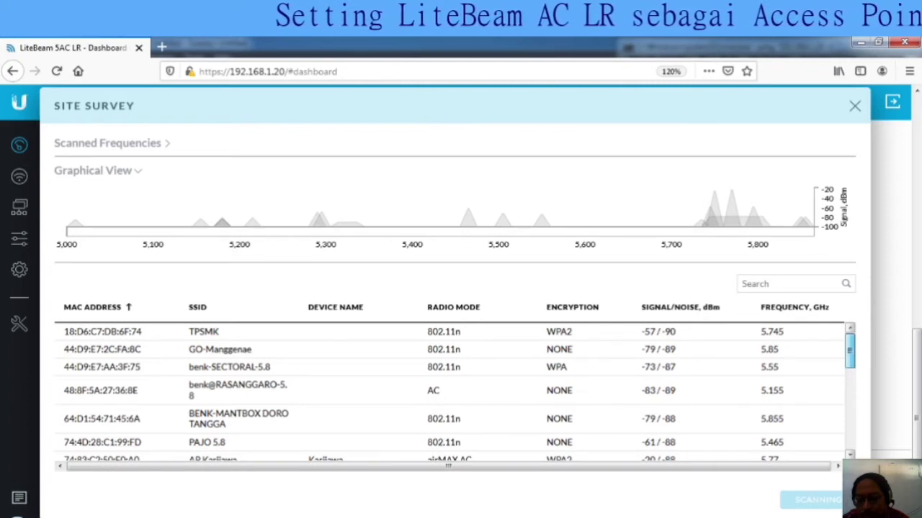
pyautogui.scroll(-1, 455, 389)
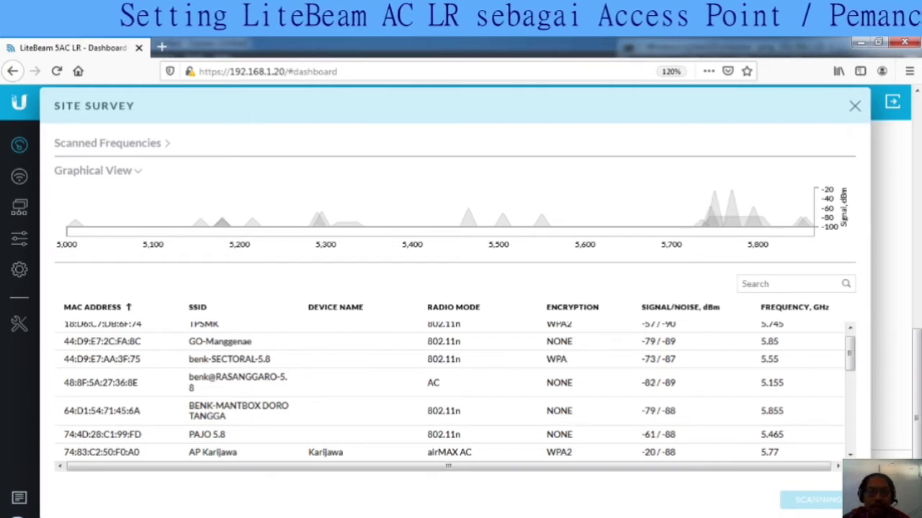
# - Close the site survey and go to the System settings page
pyautogui.click(854, 105)
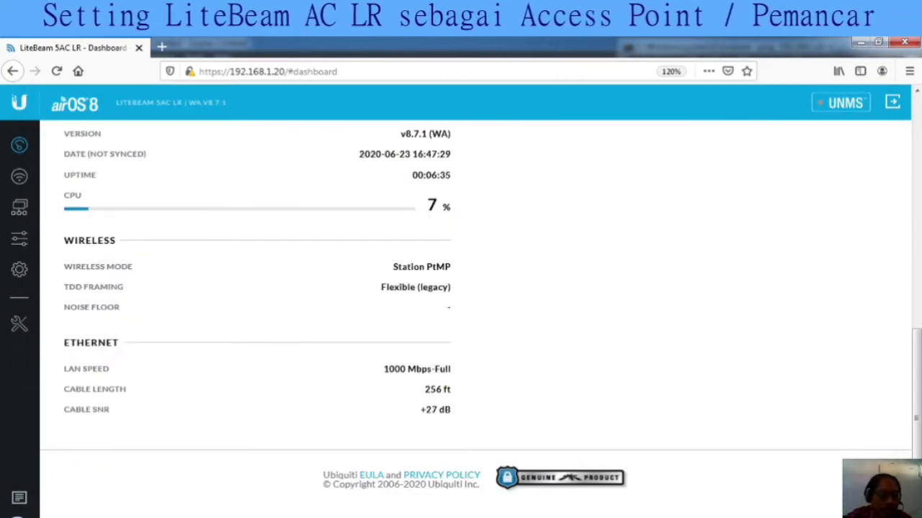
pyautogui.scroll(10, 475, 302)
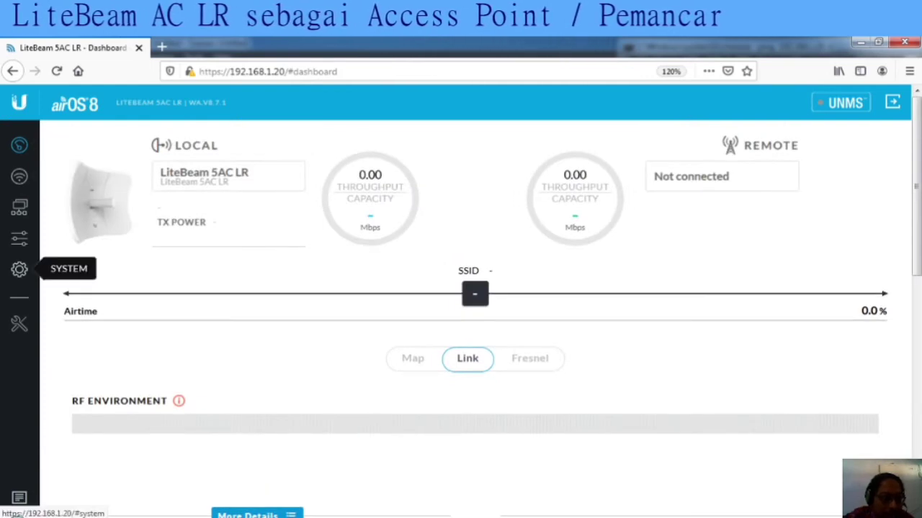
pyautogui.click(19, 269)
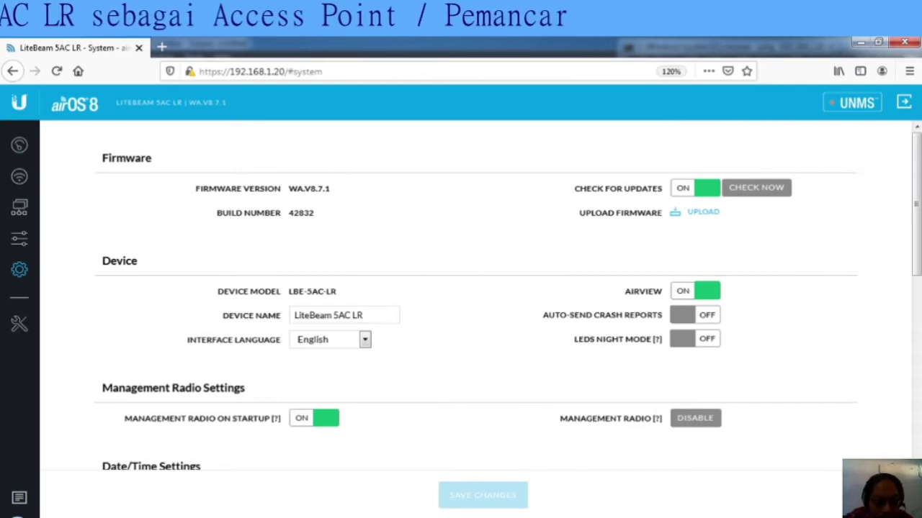
# - Rename the device to 'LBE Rato Induk' and turn on LEDs Night Mode
pyautogui.click(345, 314)
pyautogui.hotkey('ctrl', 'a')
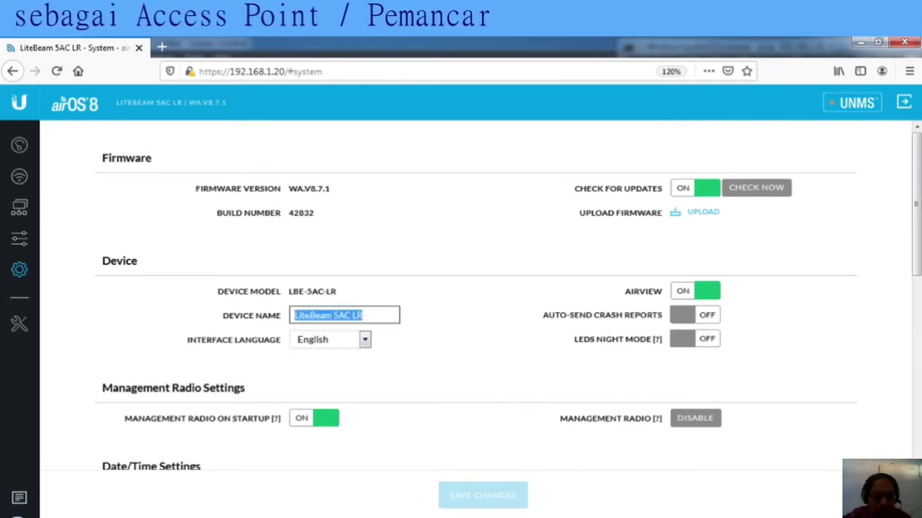
pyautogui.write('LBE')
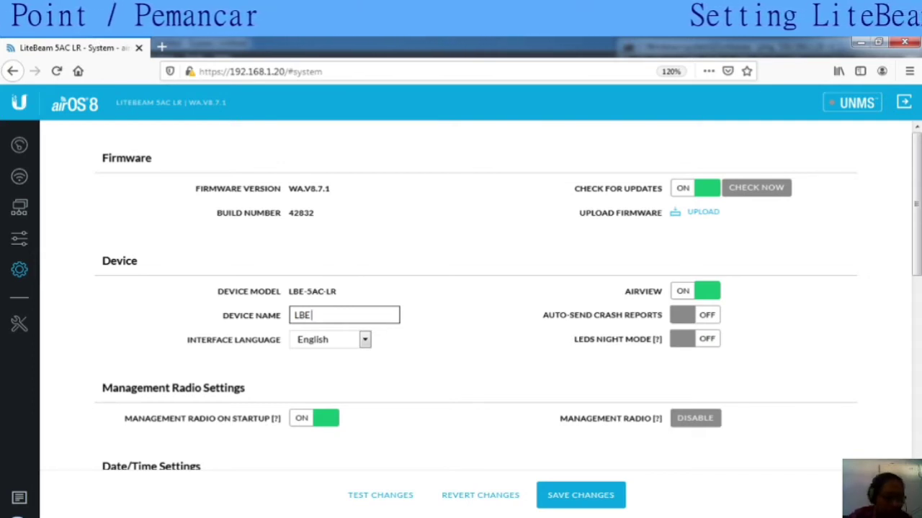
pyautogui.write(' Rat')
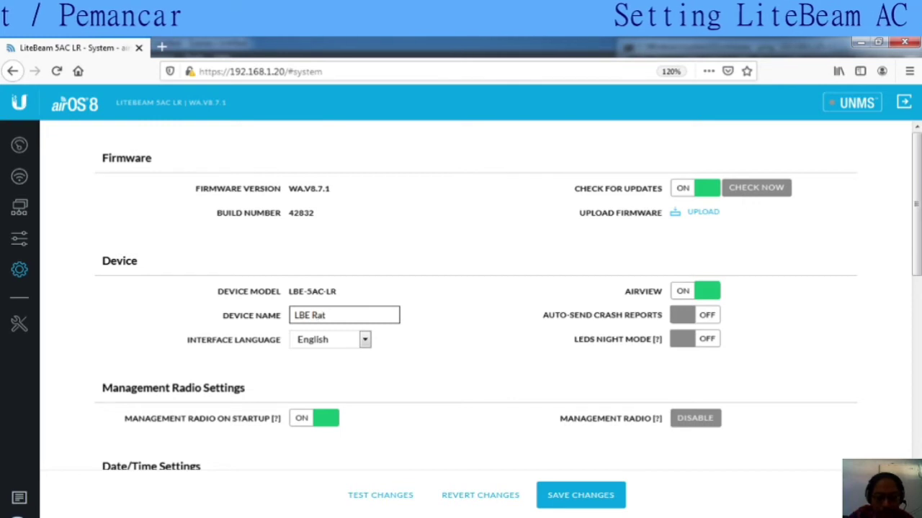
pyautogui.write('o Induk')
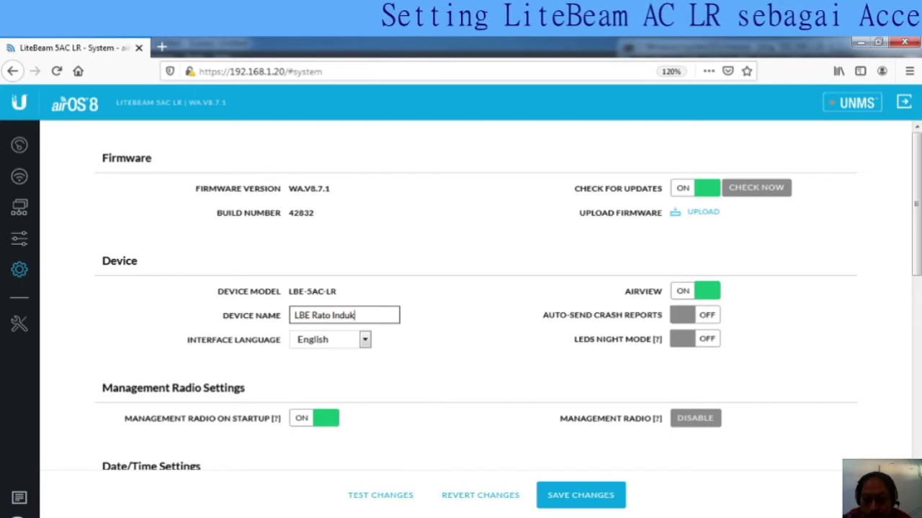
pyautogui.click(695, 338)
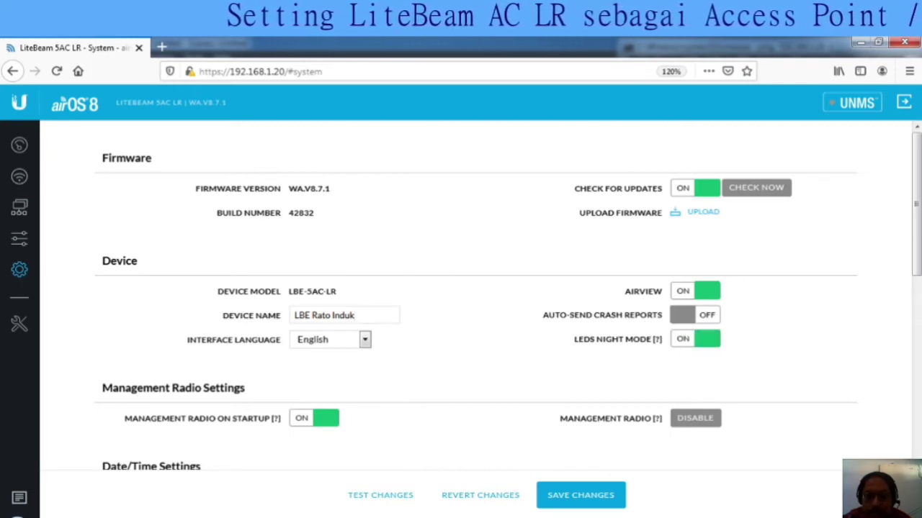
pyautogui.scroll(-3, 475, 295)
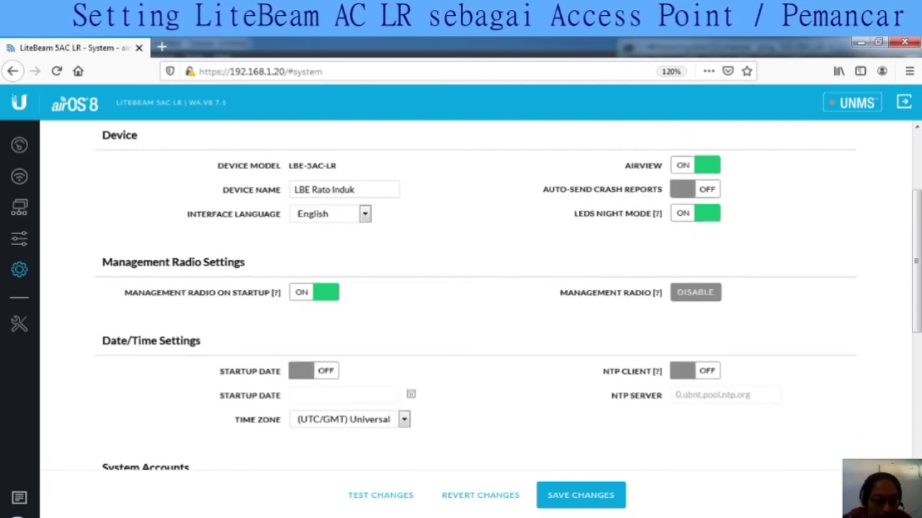
# - Enable Startup Date and set it to 04/20/2021
pyautogui.click(313, 371)
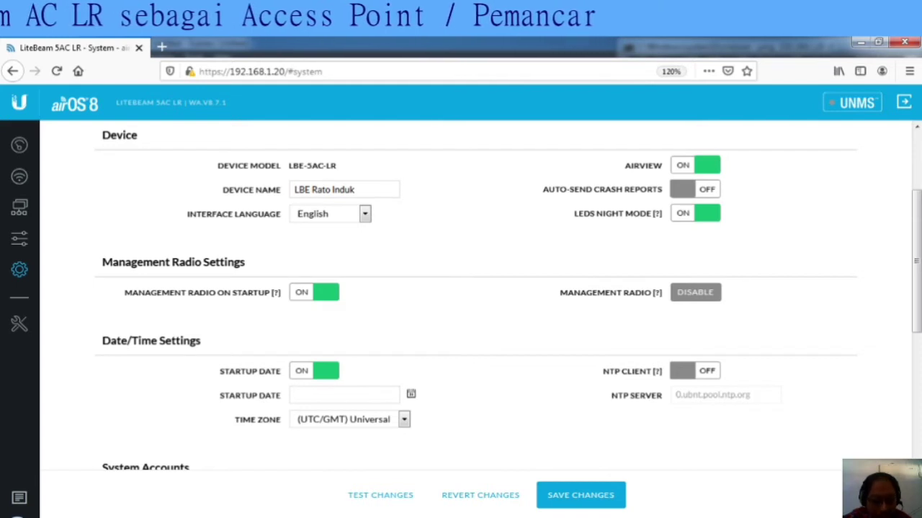
pyautogui.click(344, 394)
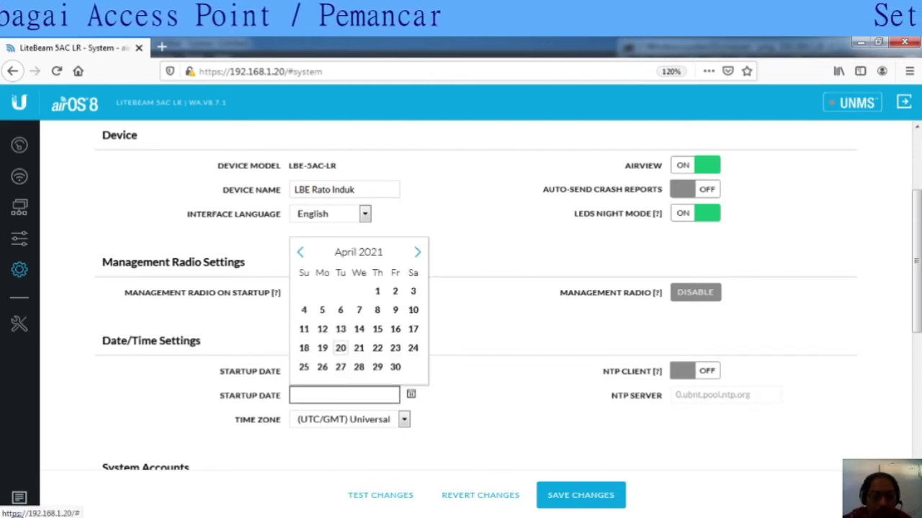
pyautogui.click(341, 348)
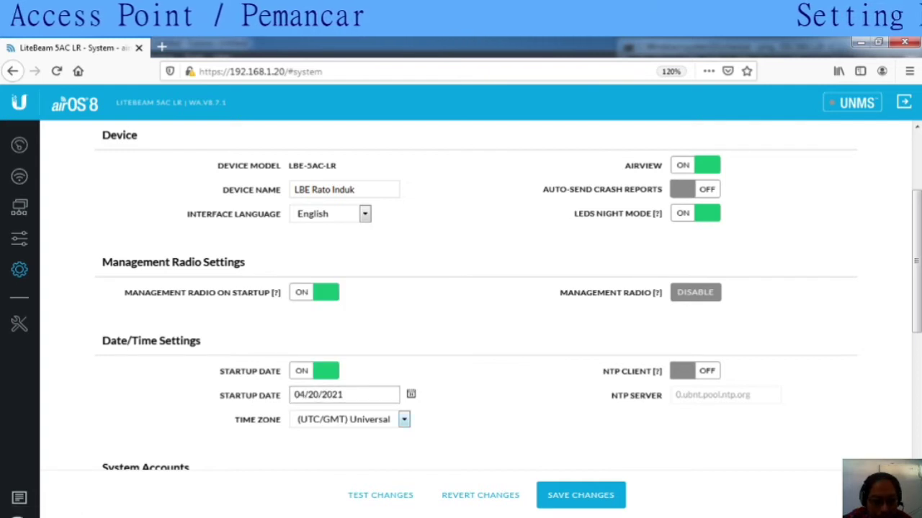
# - Browse the time zone list, first committing (GMT+09:00) Tokyo
pyautogui.press('Tab')
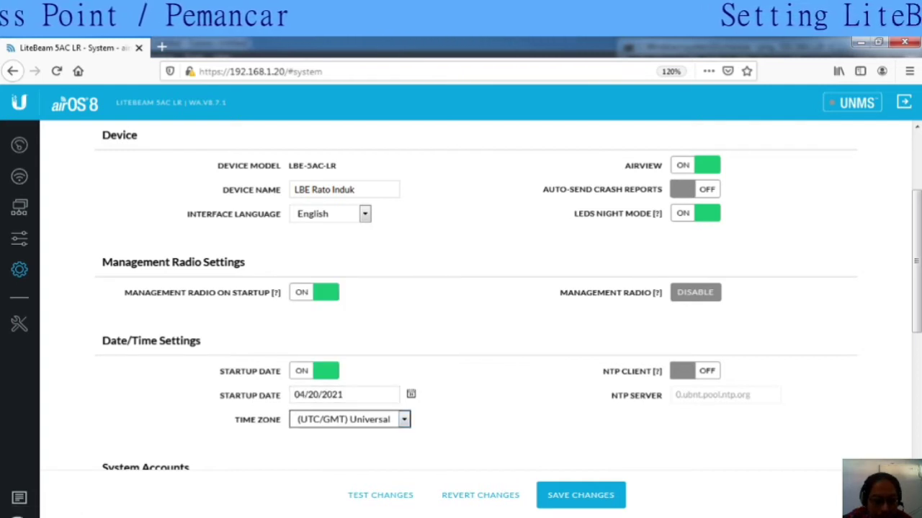
pyautogui.hotkey('alt', 'Down')
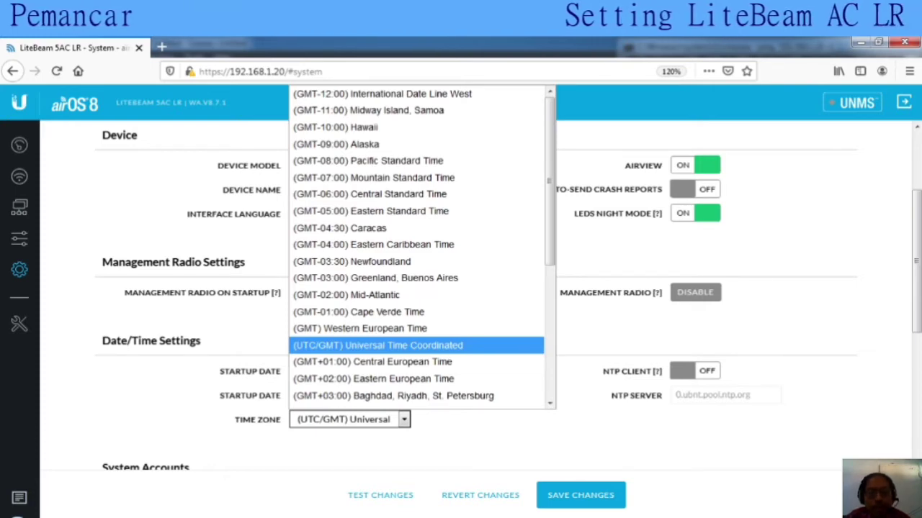
pyautogui.press('Down')
pyautogui.press('Down')
pyautogui.press('Down')
pyautogui.press('Down')
pyautogui.scroll(-4, 418, 283)
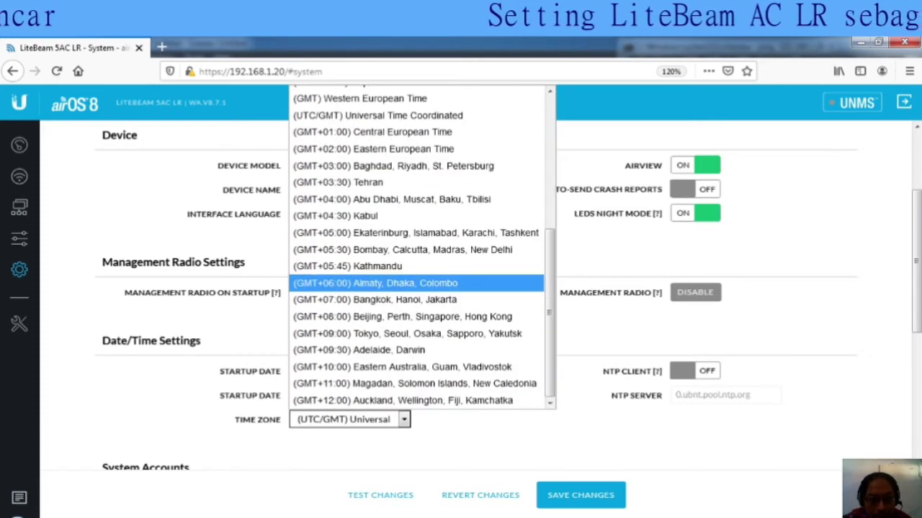
pyautogui.press('Down')
pyautogui.press('Down')
pyautogui.press('Down')
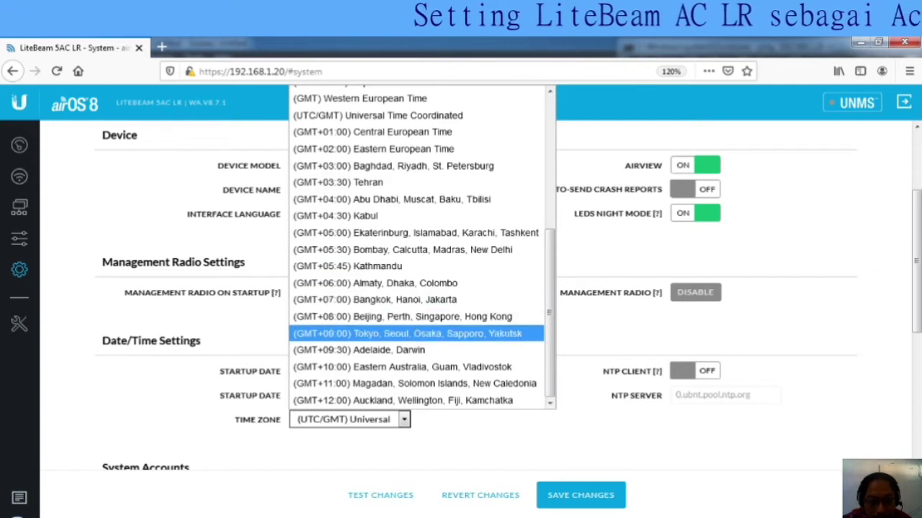
pyautogui.press('Up')
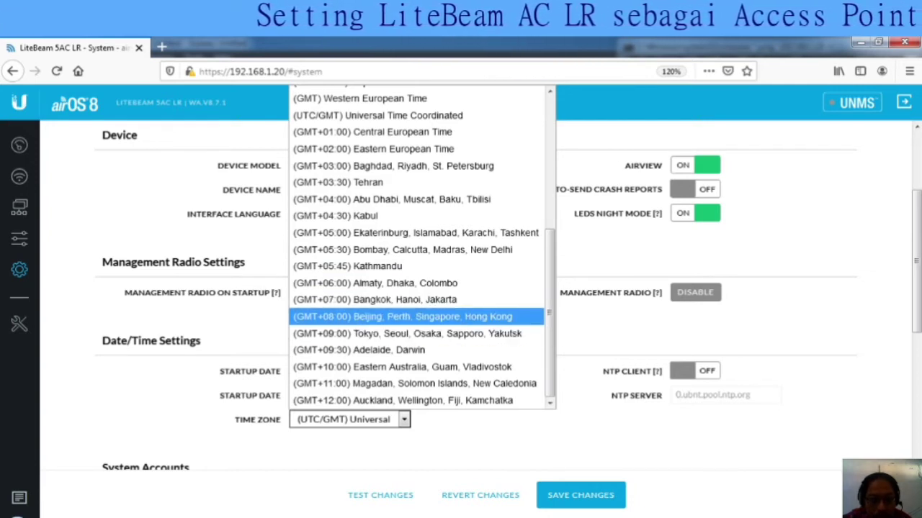
pyautogui.press('Up')
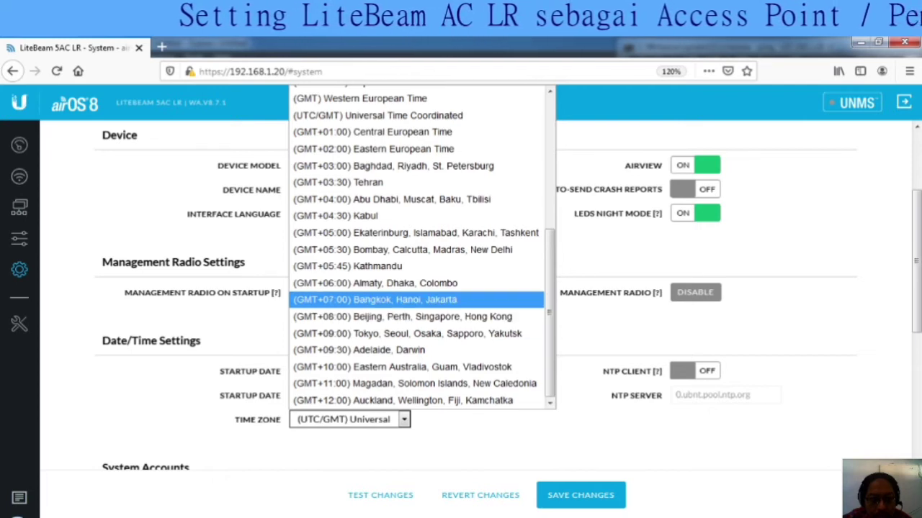
pyautogui.press('Down')
pyautogui.press('Down')
pyautogui.press('Down')
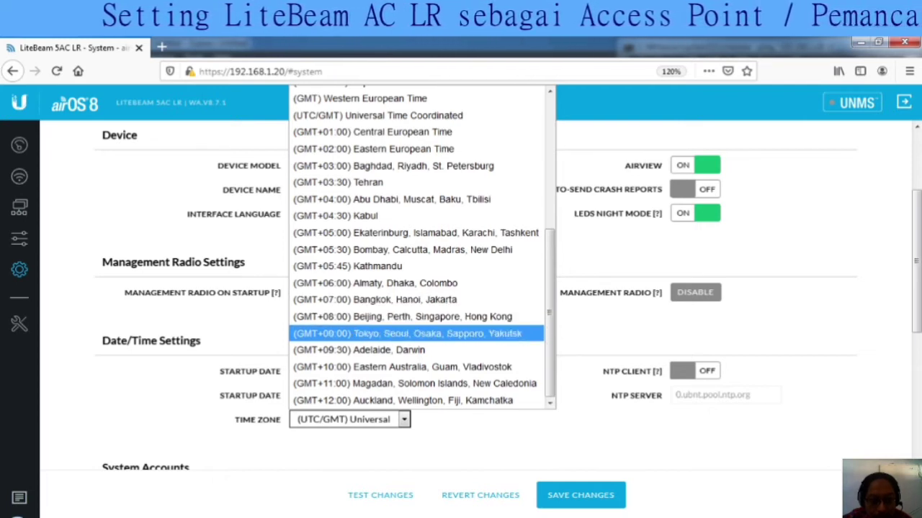
pyautogui.press('Up')
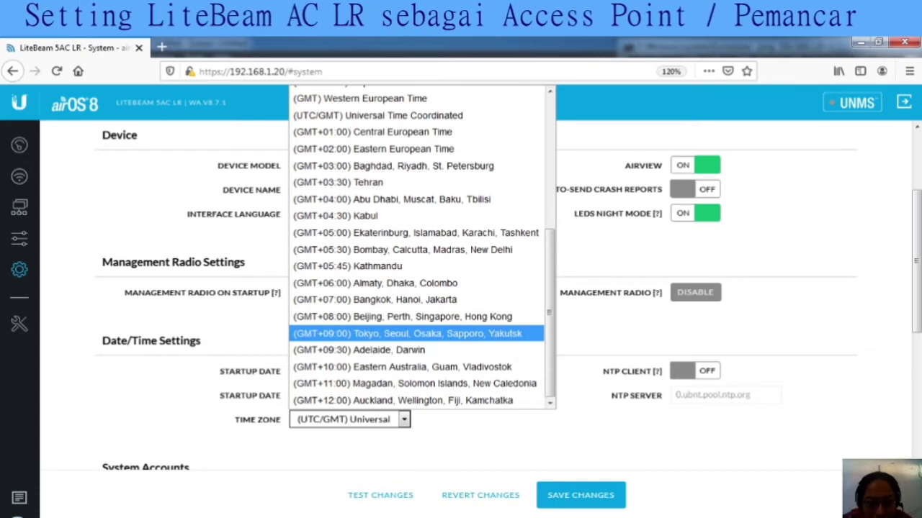
pyautogui.press('Return')
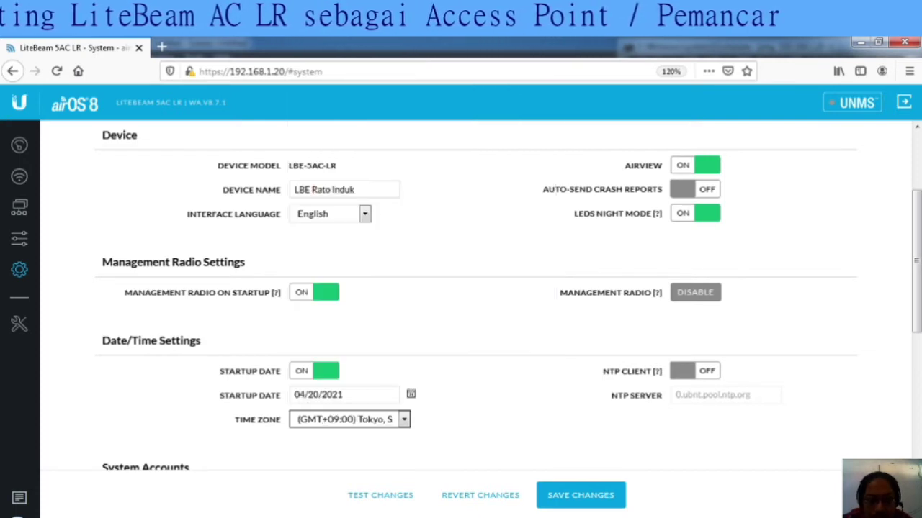
# - Change the time zone to (GMT+08:00) Beijing and save the system settings
pyautogui.hotkey('alt', 'Down')
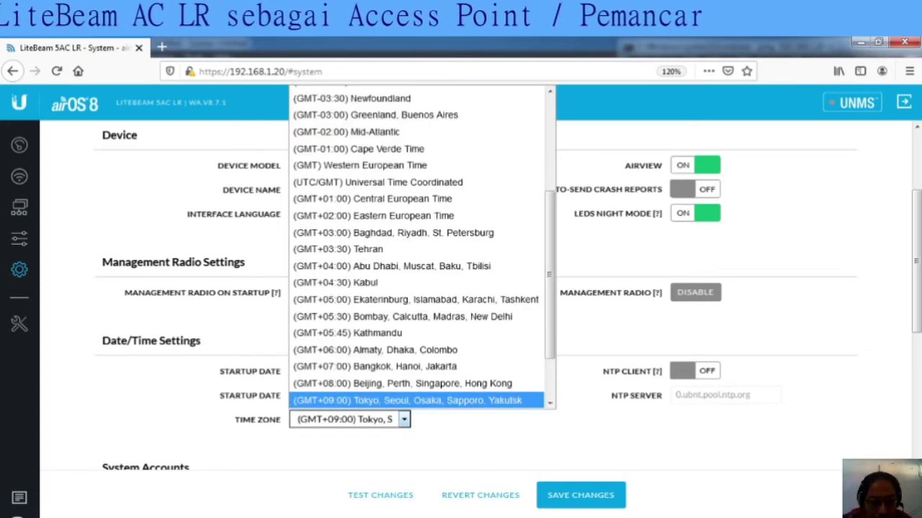
pyautogui.press('Up')
pyautogui.press('Up')
pyautogui.press('Up')
pyautogui.press('Up')
pyautogui.press('Up')
pyautogui.press('Up')
pyautogui.press('Down')
pyautogui.press('Down')
pyautogui.press('Down')
pyautogui.press('Down')
pyautogui.press('Down')
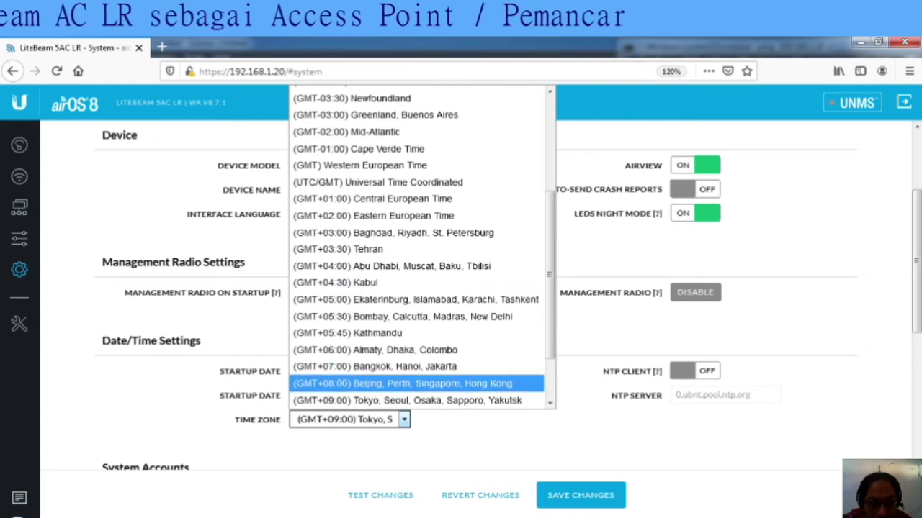
pyautogui.press('Return')
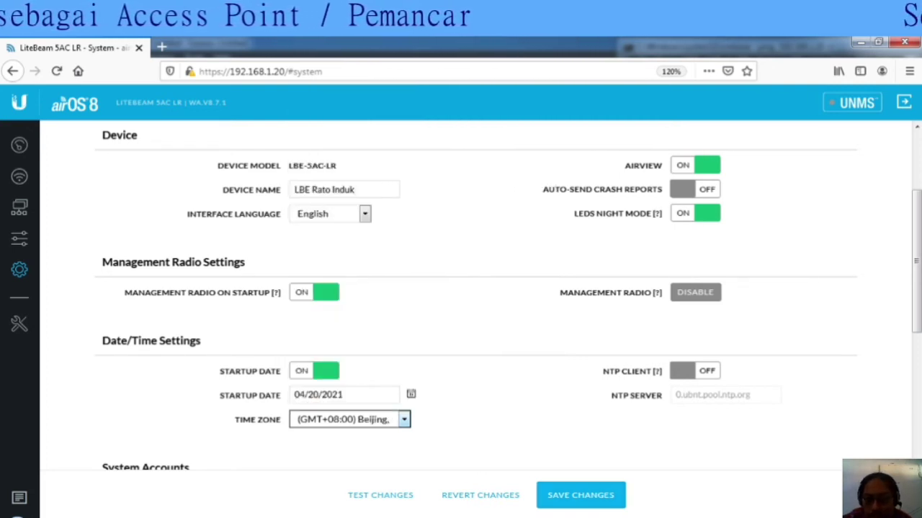
pyautogui.press('Return')
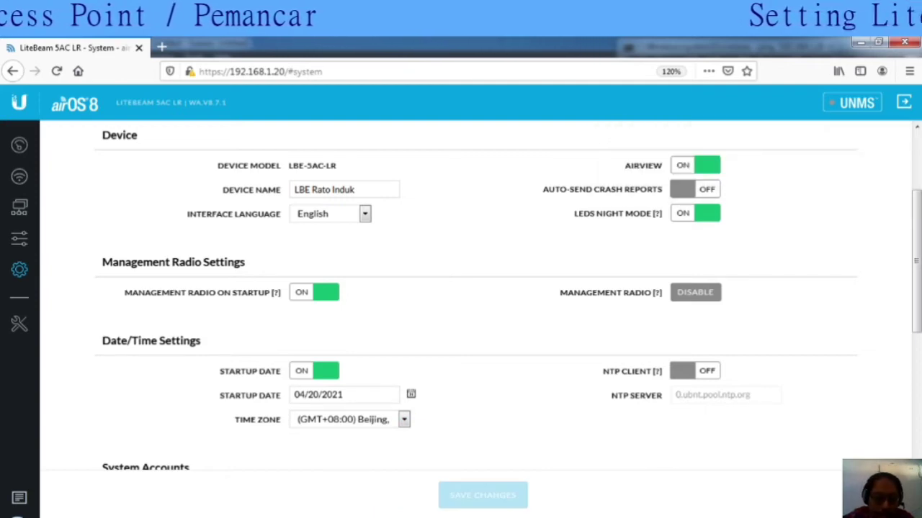
pyautogui.hotkey('alt', 'Tab')
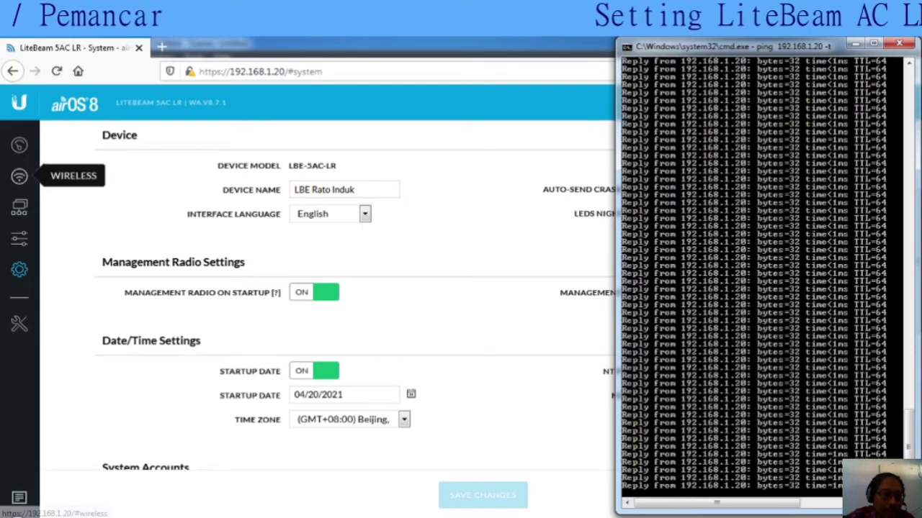
# - Open the Wireless settings and switch the LiteBeam into Access Point mode
pyautogui.click(20, 176)
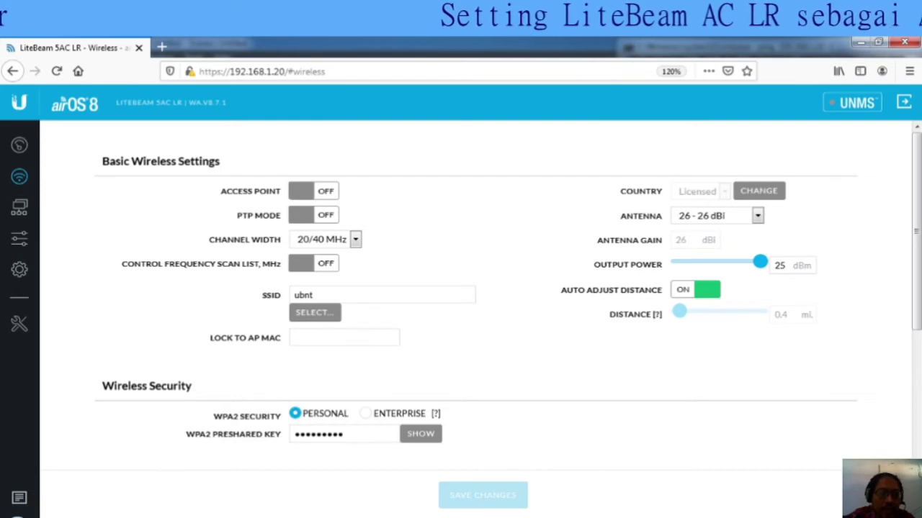
pyautogui.click(313, 191)
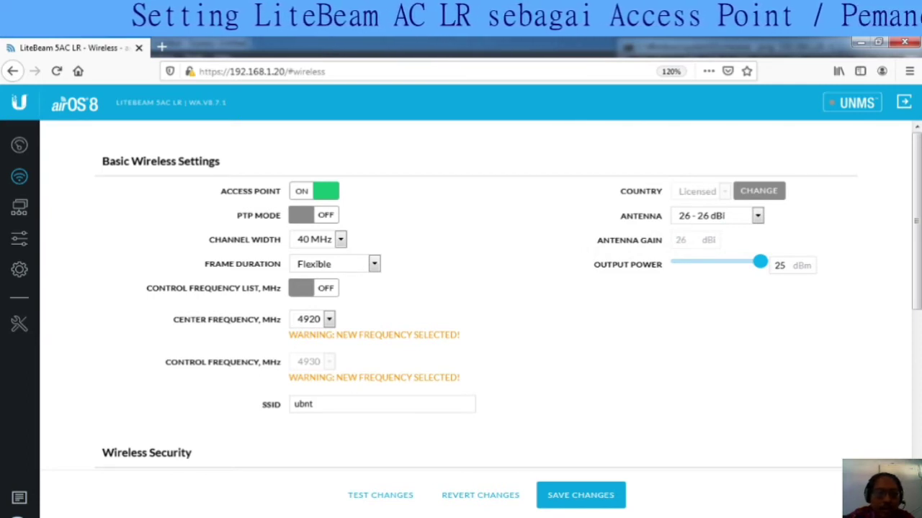
pyautogui.click(313, 191)
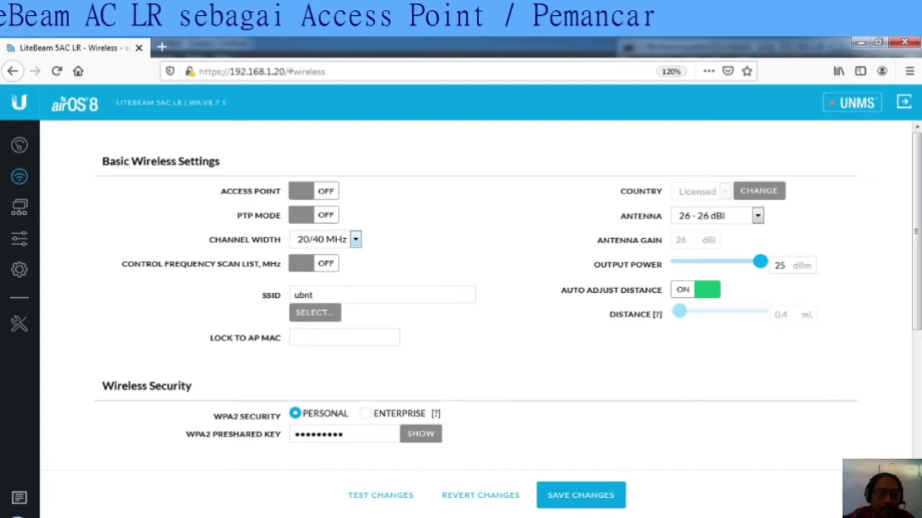
pyautogui.click(313, 191)
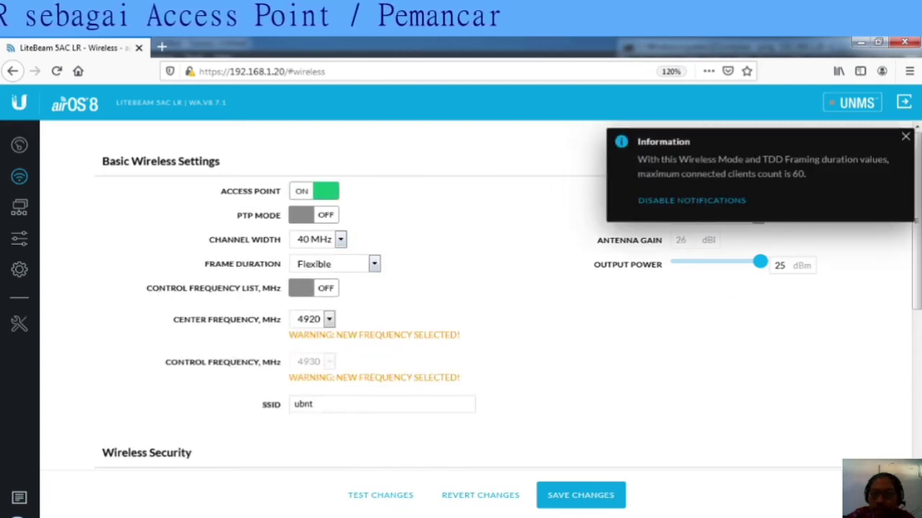
pyautogui.click(317, 240)
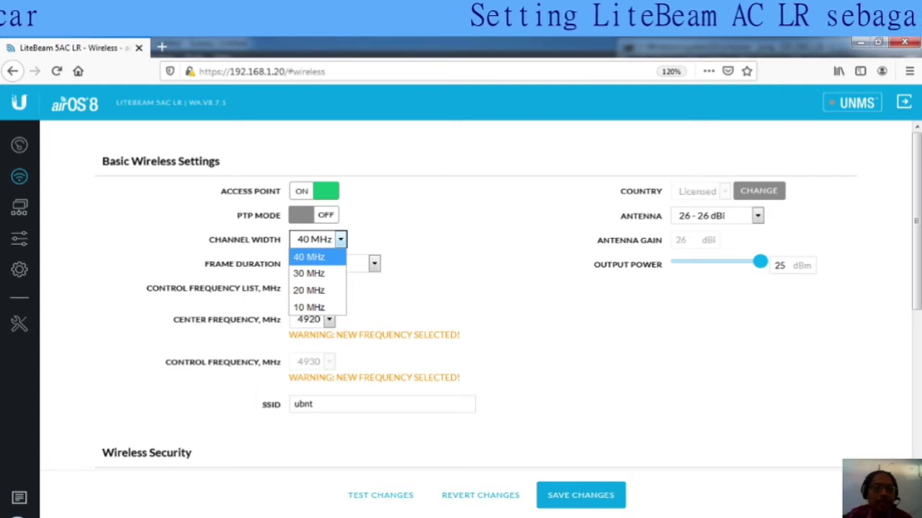
# - Set Channel Width to 20 MHz and keep Frame Duration at Flexible
pyautogui.press('Return')
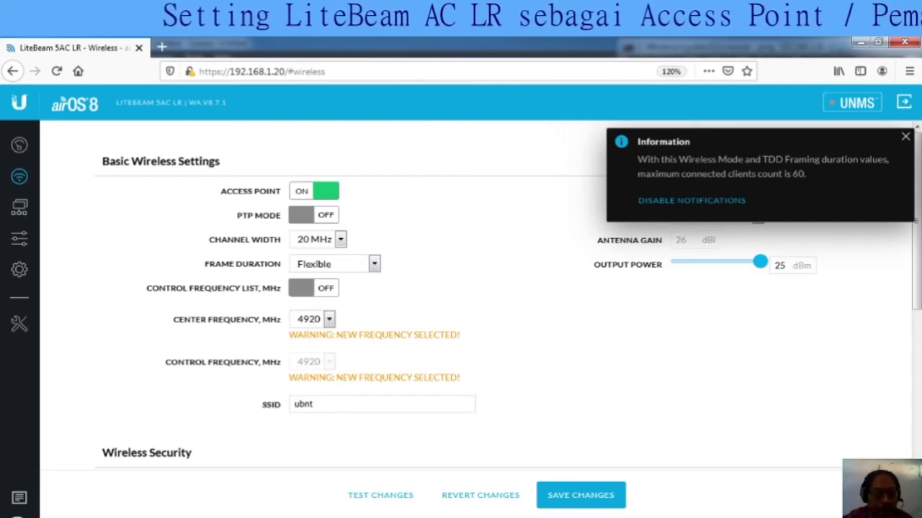
pyautogui.press('Tab')
pyautogui.hotkey('alt', 'Down')
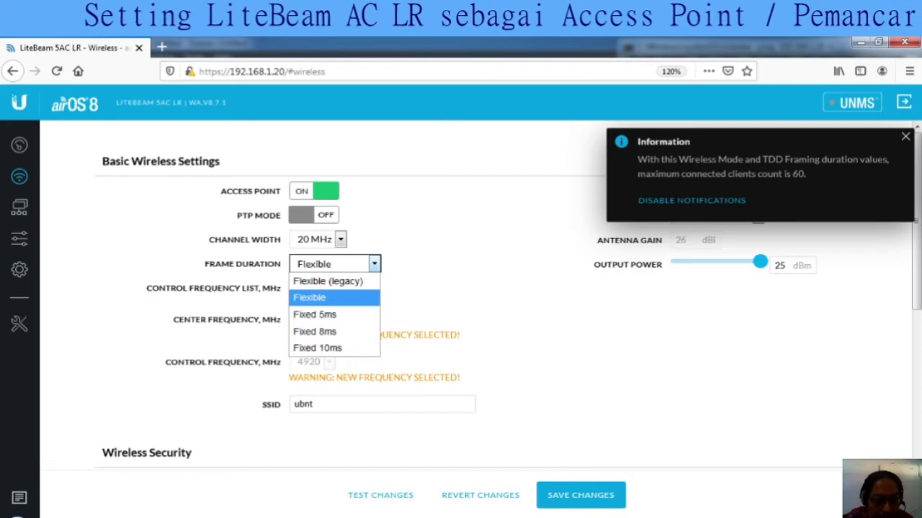
pyautogui.press('Return')
# - Turn on the Control Frequency List with 5760 and set Center Frequency to 5760 MHz
pyautogui.press('Tab')
pyautogui.press('space')
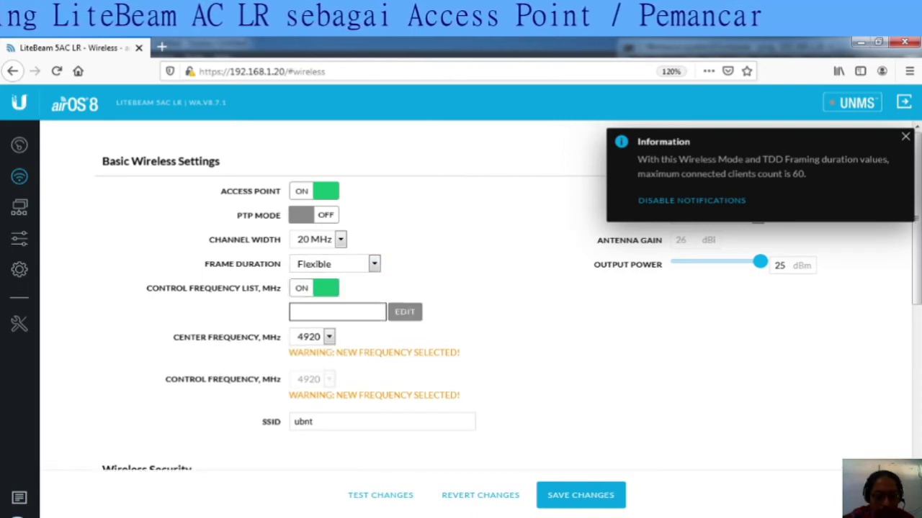
pyautogui.write('5760')
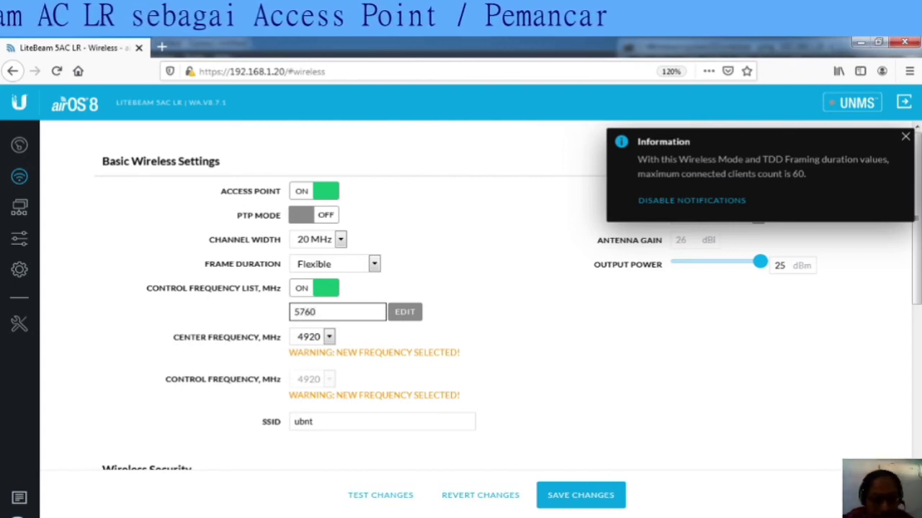
pyautogui.press('Tab')
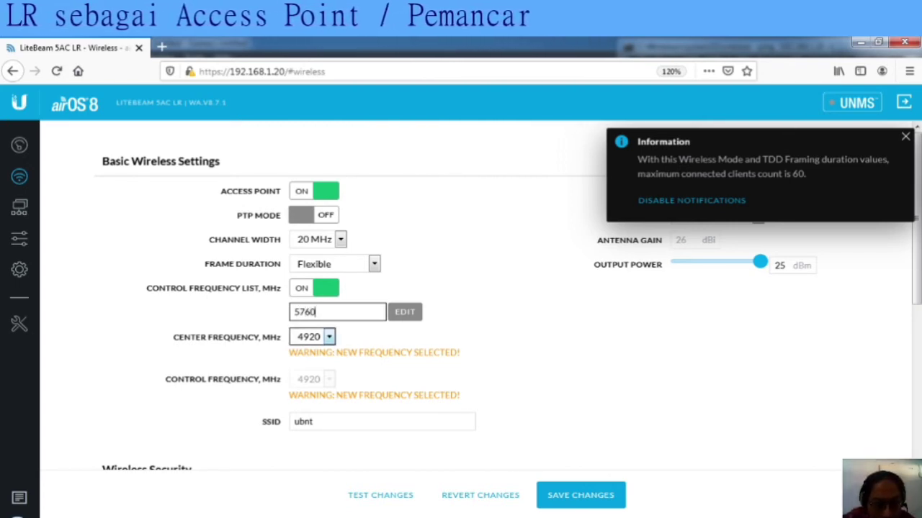
pyautogui.hotkey('alt', 'Down')
pyautogui.press('Tab')
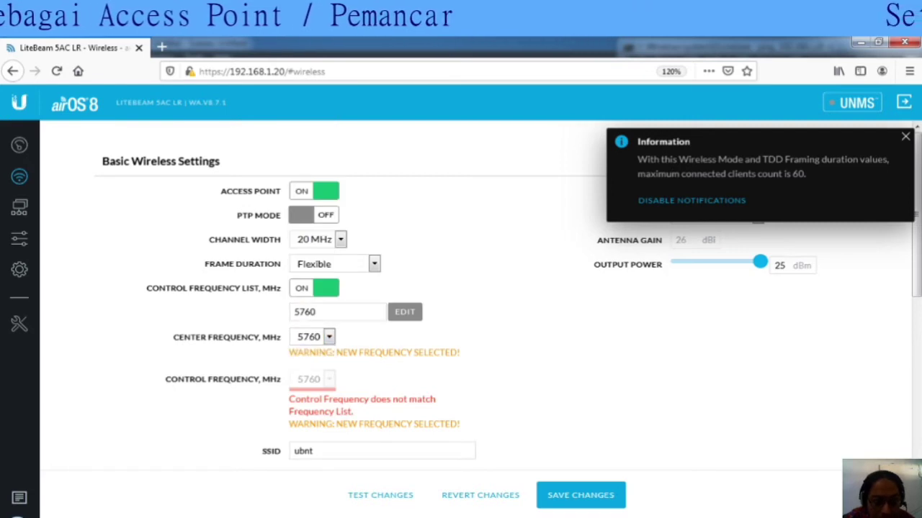
pyautogui.press('Tab')
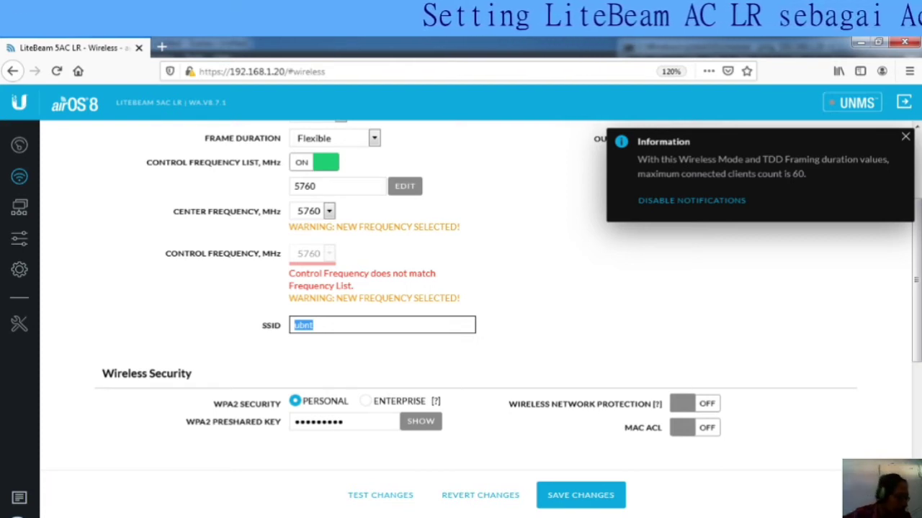
# - Enter 'AP Rato LB' as the wireless SSID
pyautogui.write('AP R')
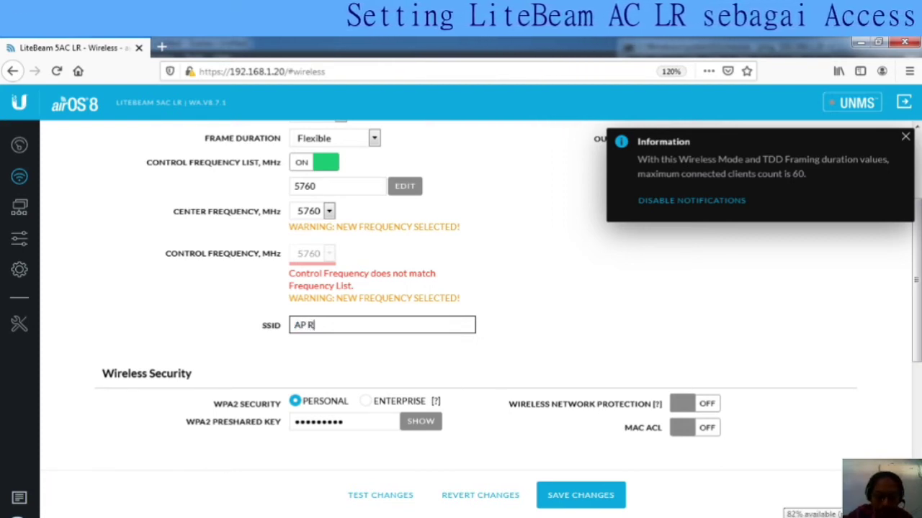
pyautogui.write('ato LB')
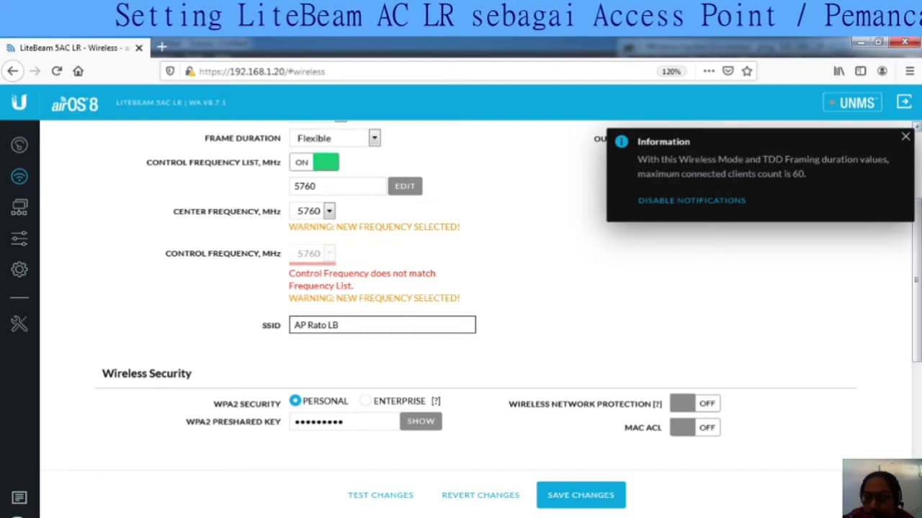
pyautogui.press('Tab')
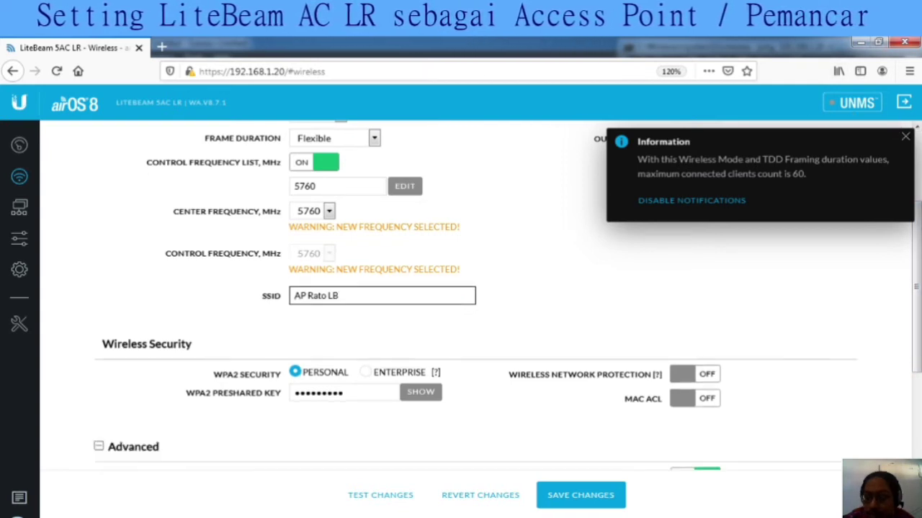
# - Replace the WPA2 preshared key with a new key and turn Wireless Network Protection on
pyautogui.press('Tab')
pyautogui.hotkey('ctrl', 'a')
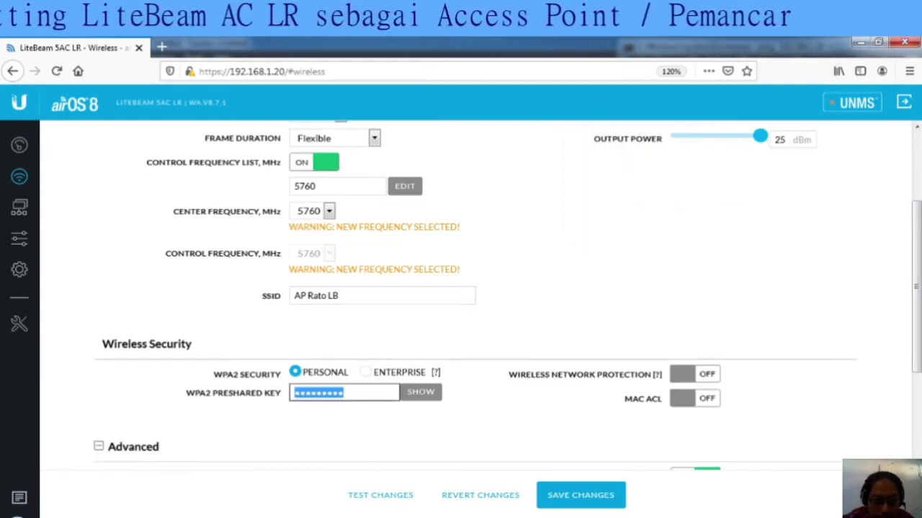
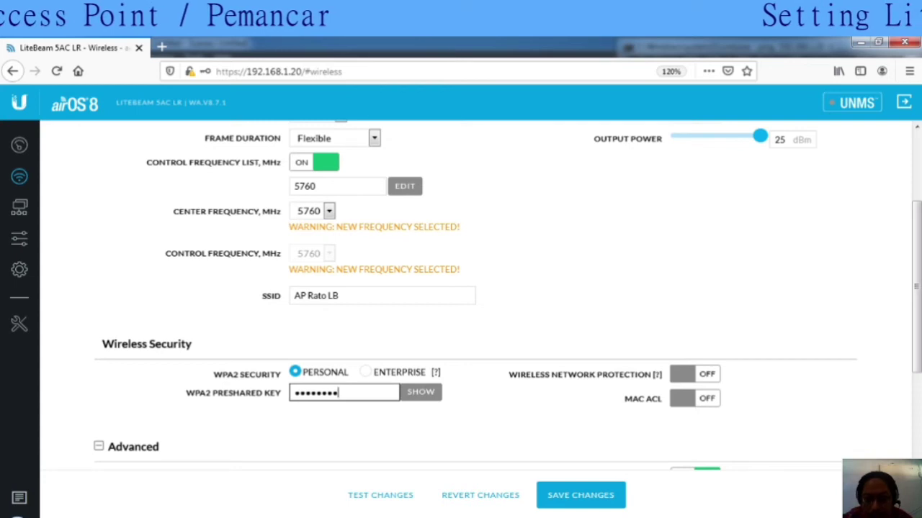
pyautogui.click(694, 373)
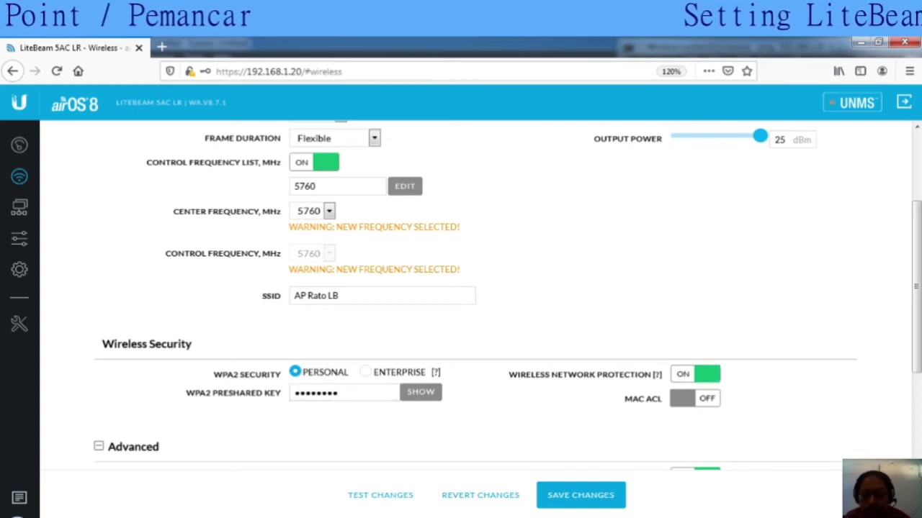
pyautogui.scroll(-3, 475, 295)
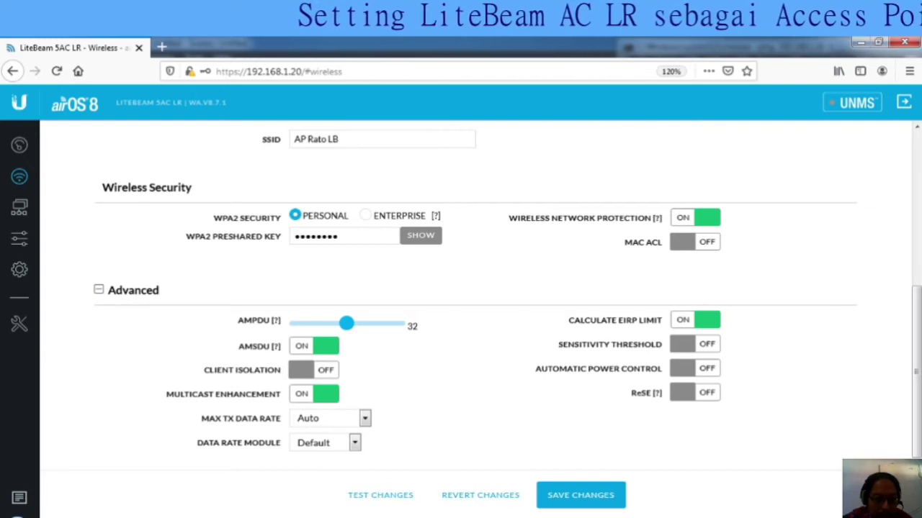
# - Enable Client Isolation, keep Max TX Data Rate Auto, choose Alternative data rate module, and save
pyautogui.click(313, 370)
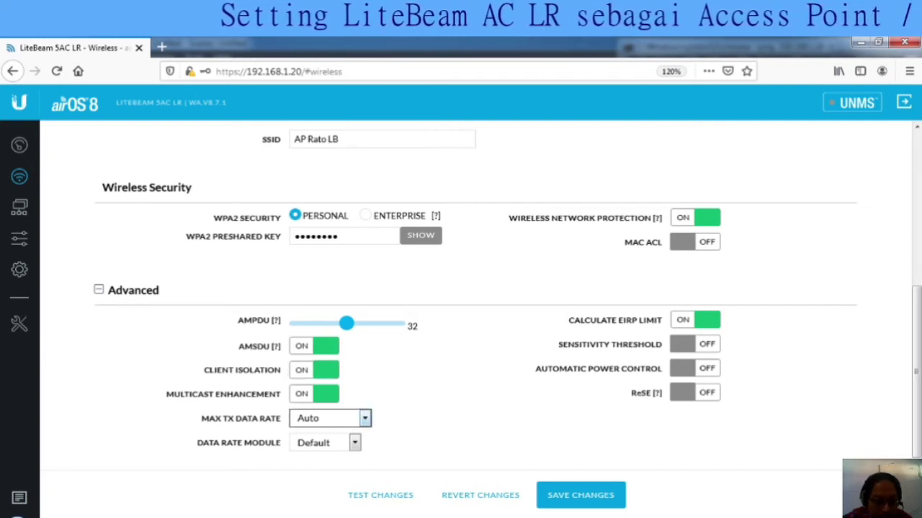
pyautogui.click(330, 419)
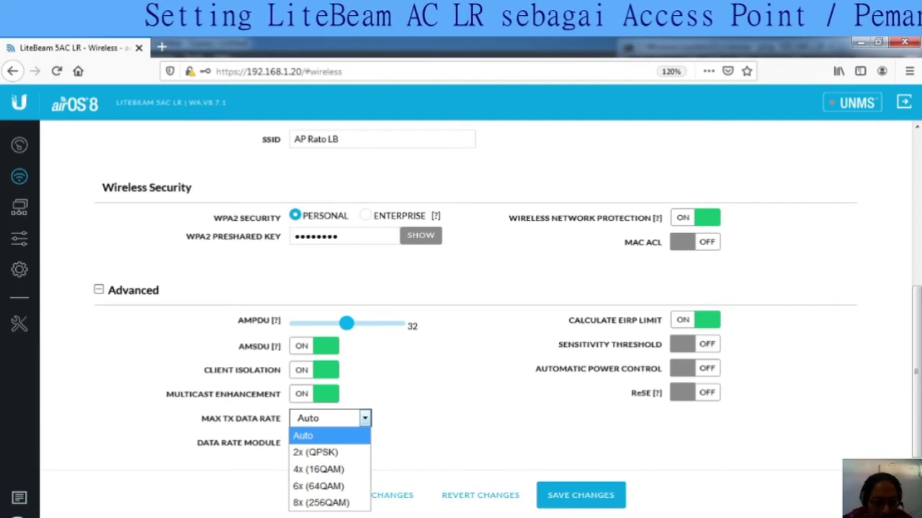
pyautogui.press('Escape')
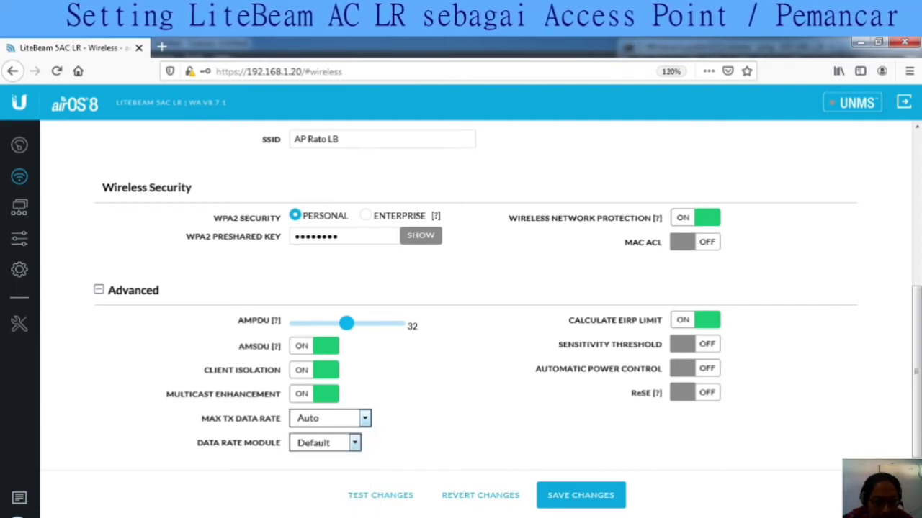
pyautogui.press('Tab')
pyautogui.hotkey('alt', 'Down')
pyautogui.press('Down')
pyautogui.press('Return')
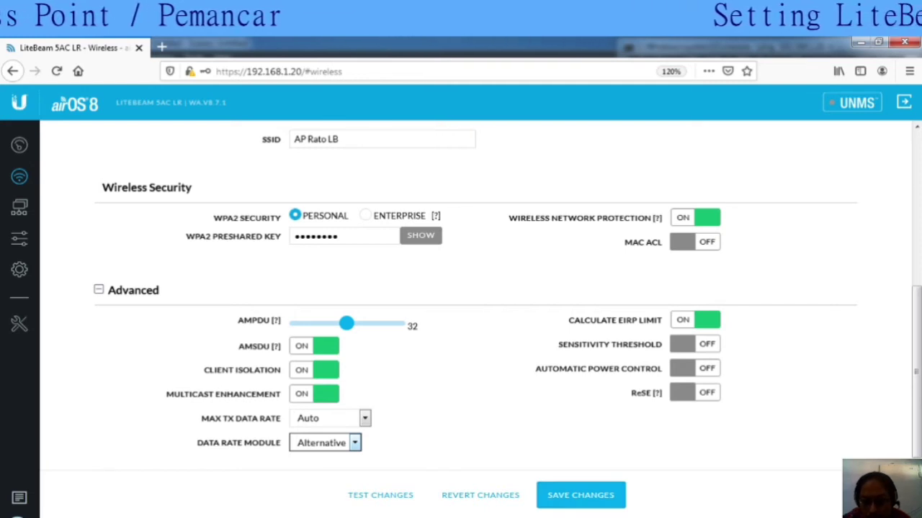
pyautogui.click(580, 495)
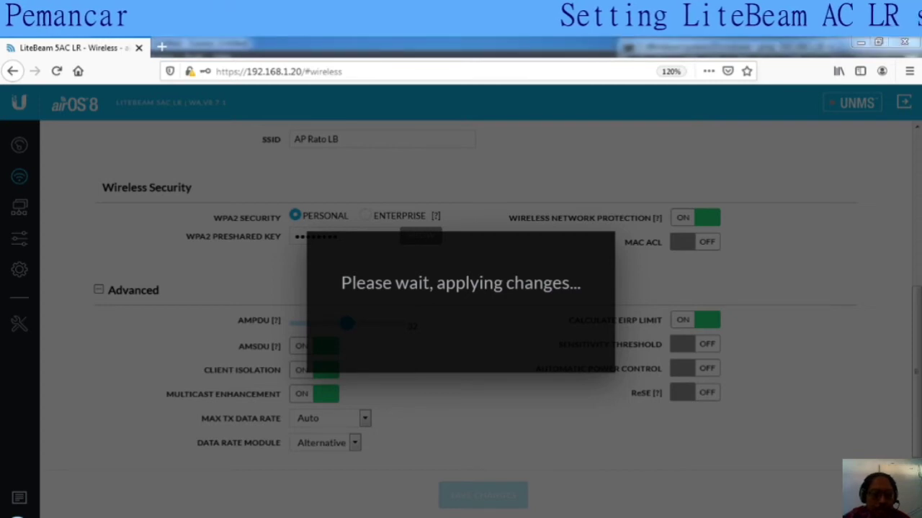
# - Watch the ping while changes apply, then log back in to airOS
pyautogui.hotkey('alt', 'Tab')
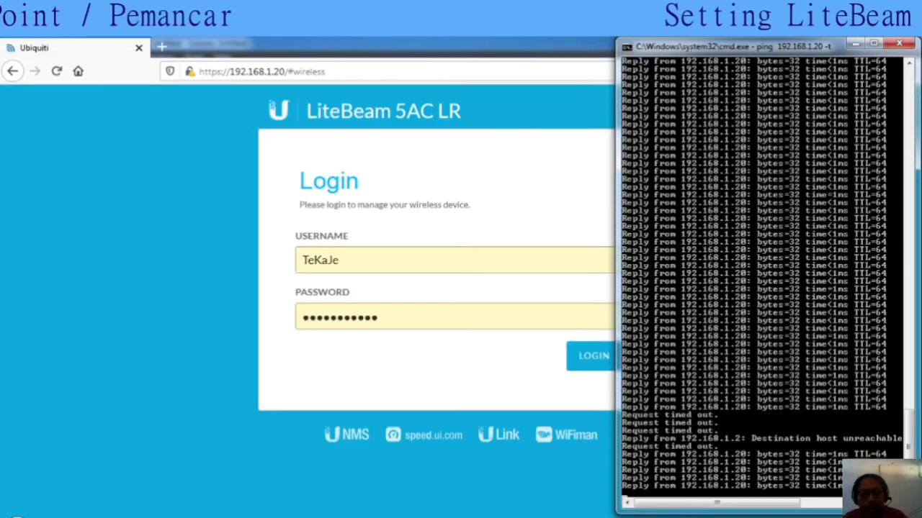
pyautogui.hotkey('alt', 'Tab')
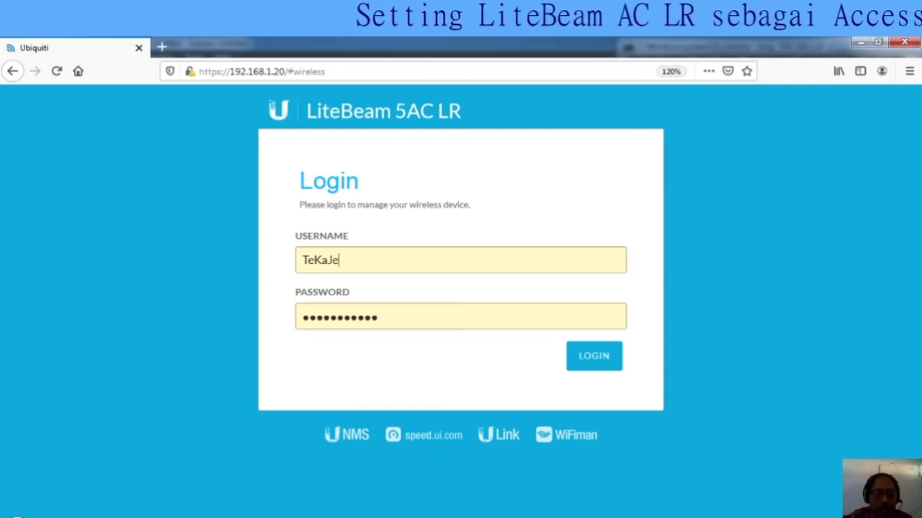
pyautogui.press('Return')
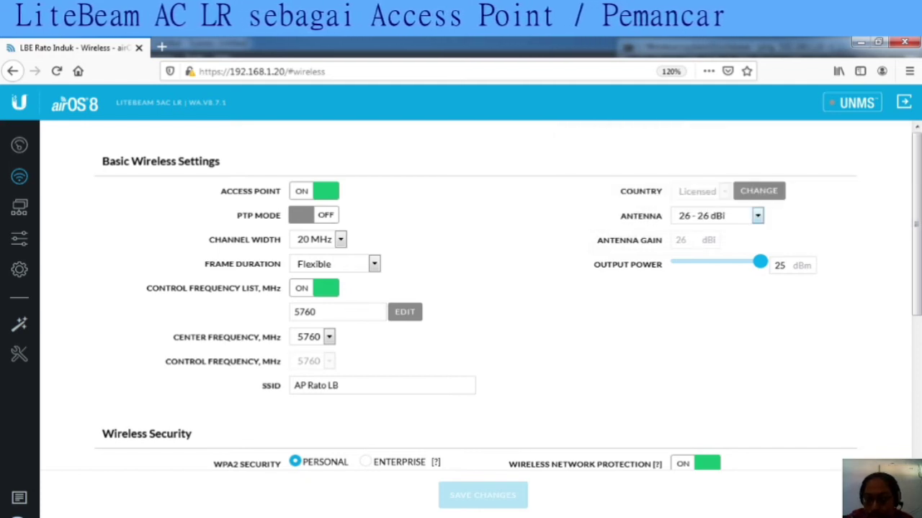
# - Keep the 26 dBi antenna, turn Calculate EIRP Limit off, then go to Network settings
pyautogui.click(757, 215)
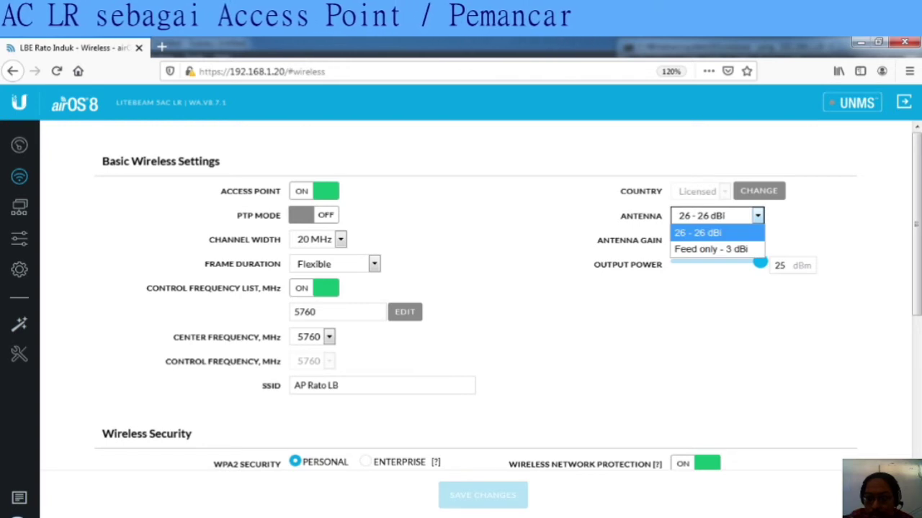
pyautogui.press('Return')
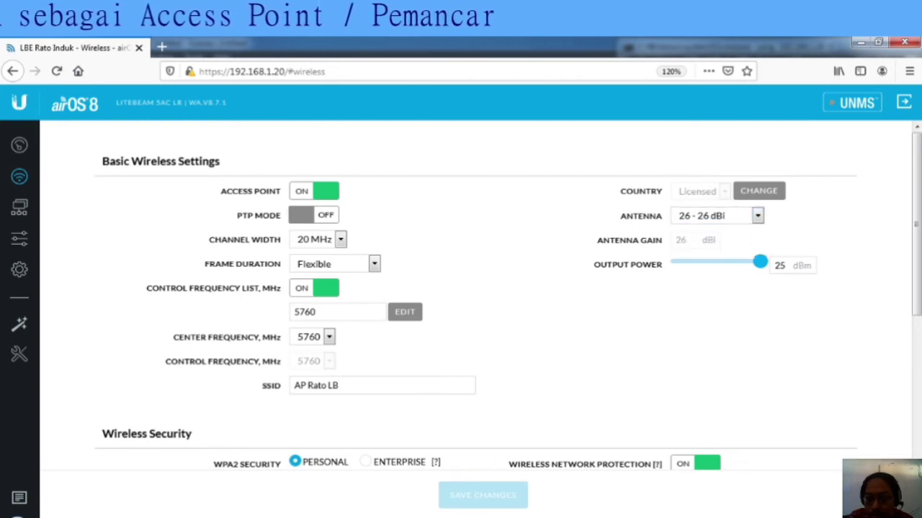
pyautogui.scroll(-3, 476, 303)
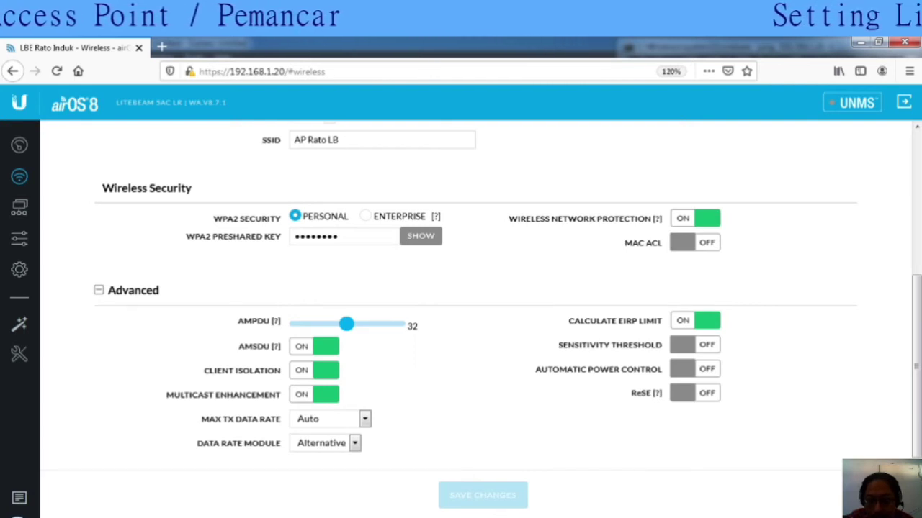
pyautogui.click(694, 320)
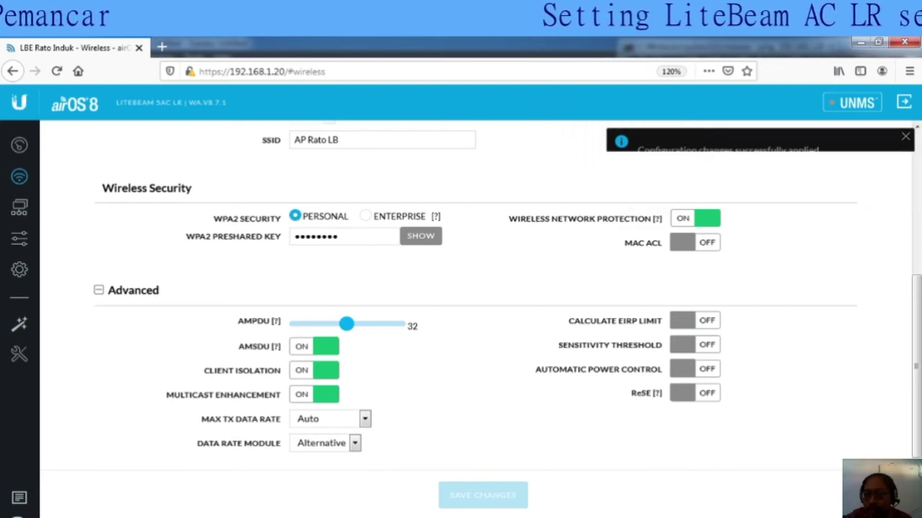
pyautogui.moveTo(214, 218); pyautogui.dragTo(283, 236)
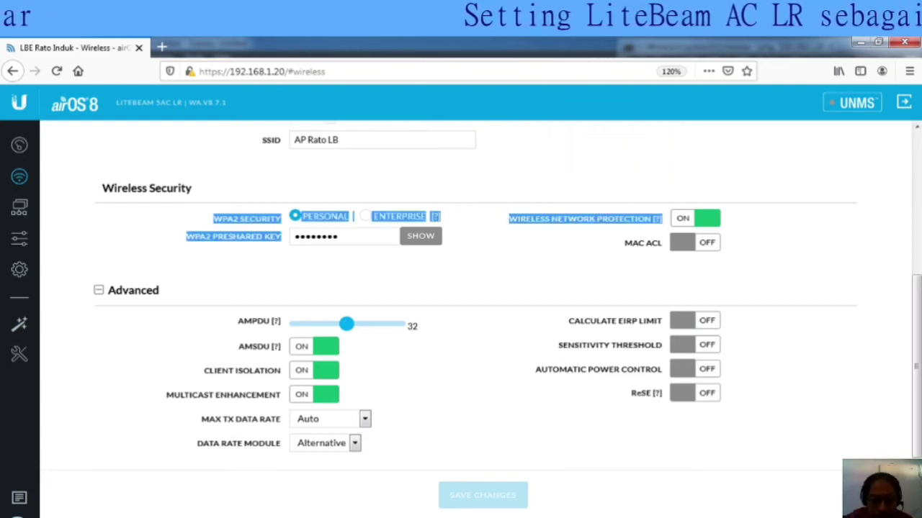
pyautogui.click(489, 267)
pyautogui.hotkey('alt', 'Tab')
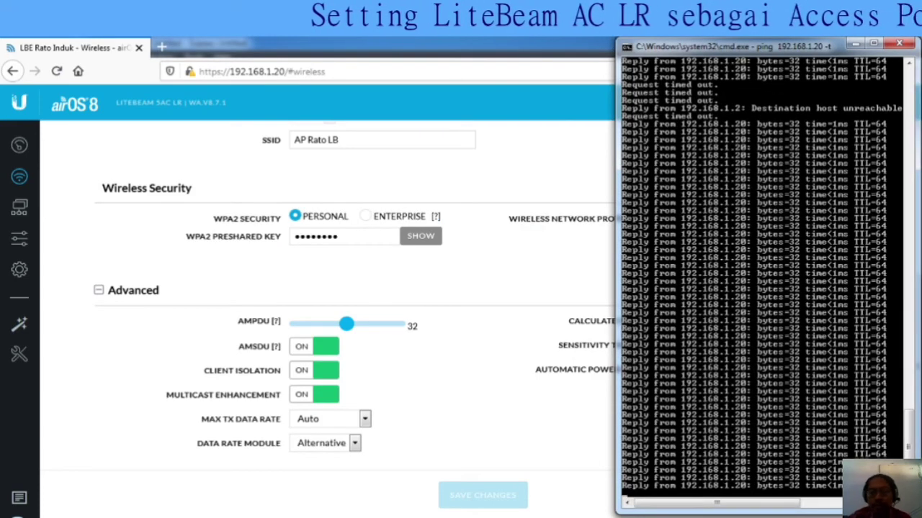
pyautogui.click(20, 208)
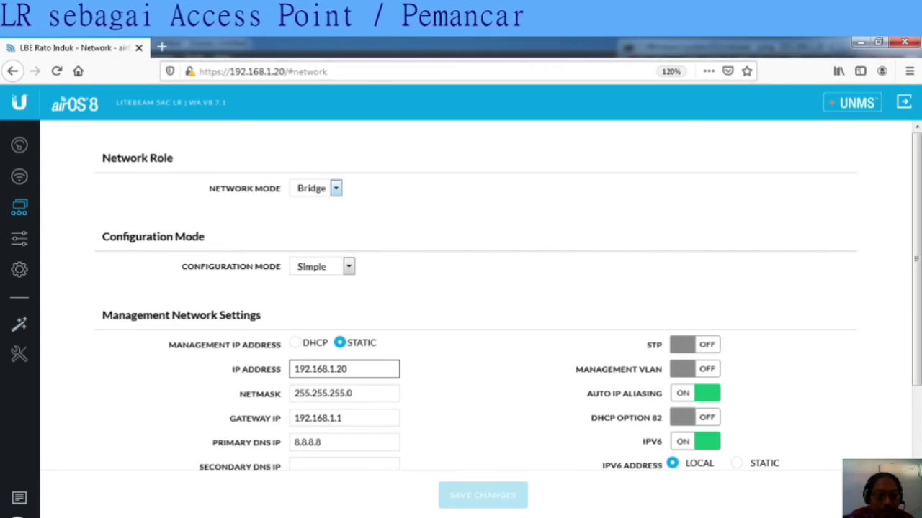
# - Change the management IP to 192.168.8.1 and the gateway to 192.168.2.1
pyautogui.hotkey('ctrl', 'a')
pyautogui.write('19')
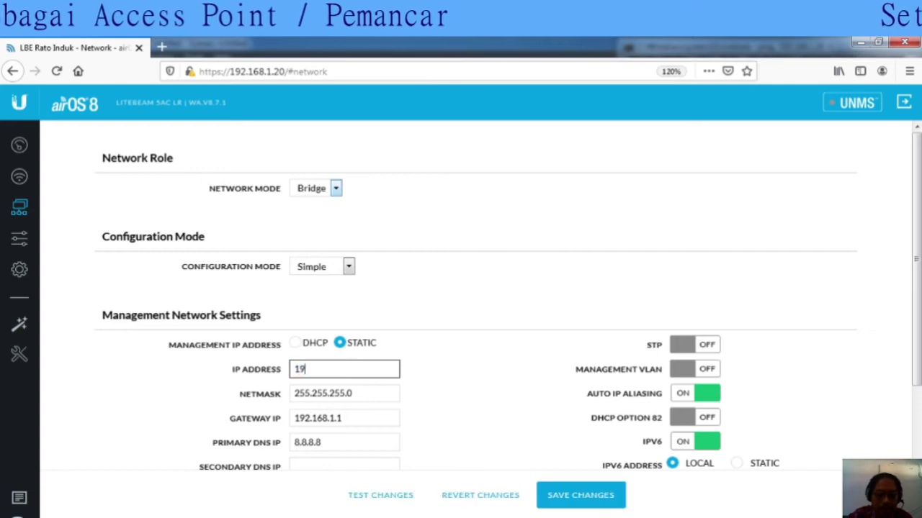
pyautogui.write('2.1')
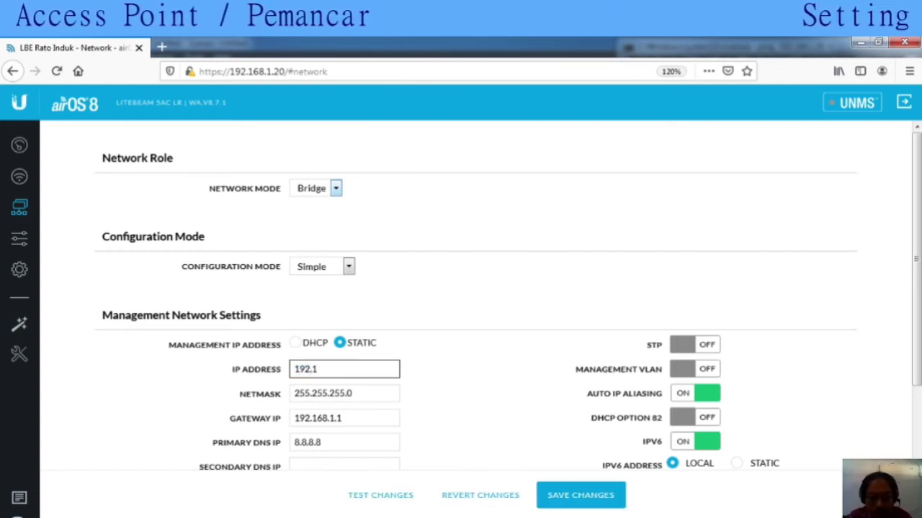
pyautogui.write('68.')
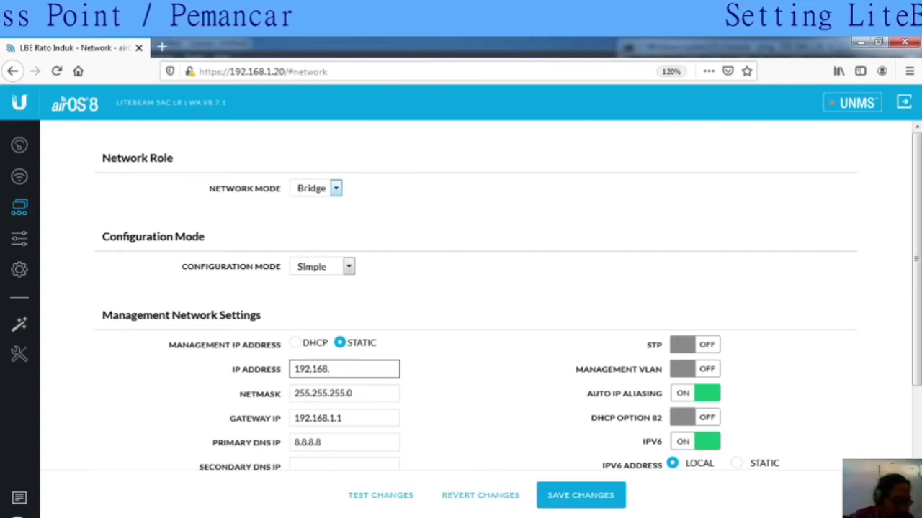
pyautogui.write('8.1')
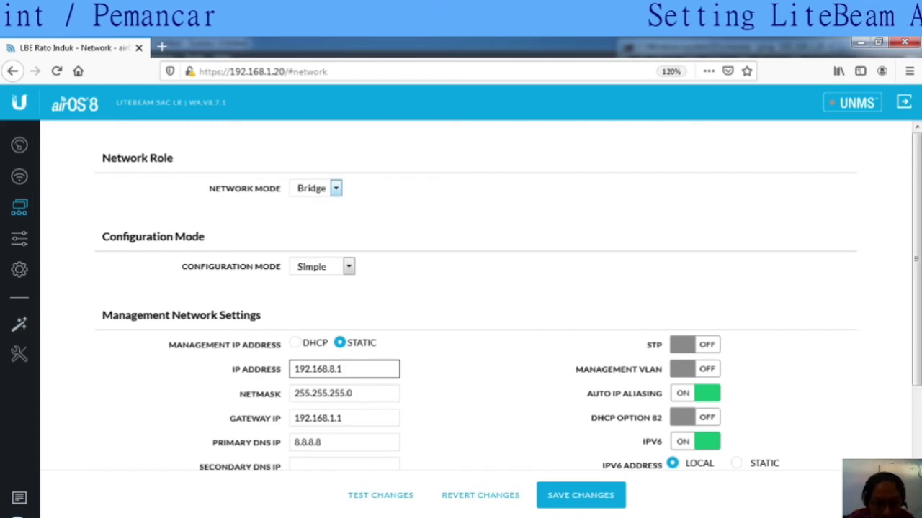
pyautogui.click(353, 393)
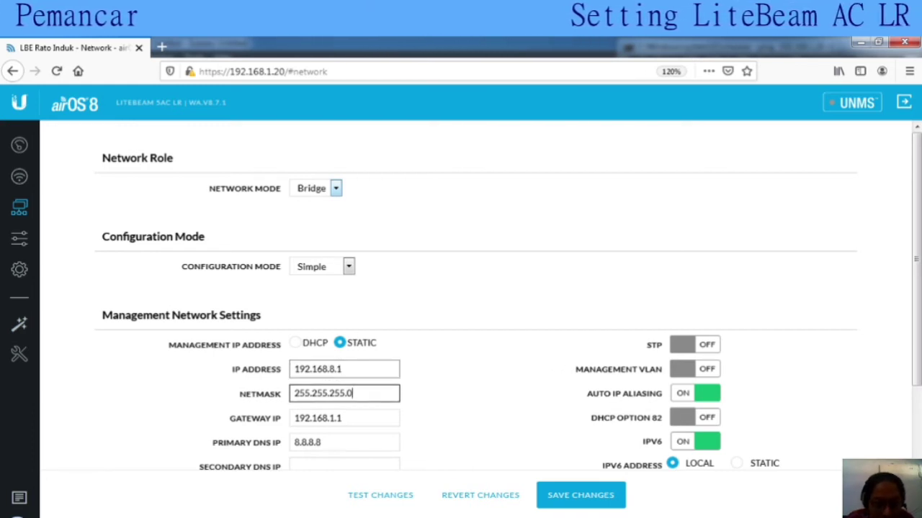
pyautogui.click(343, 419)
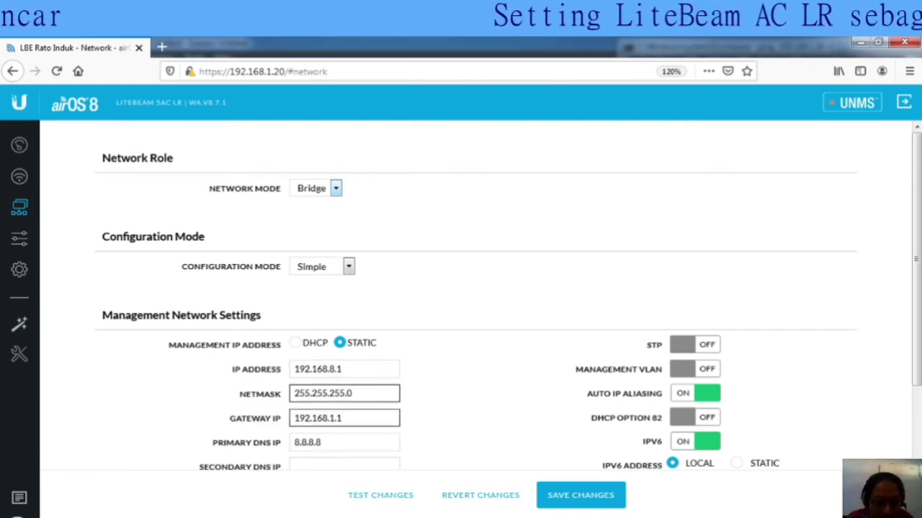
pyautogui.moveTo(342, 419); pyautogui.dragTo(329, 418)
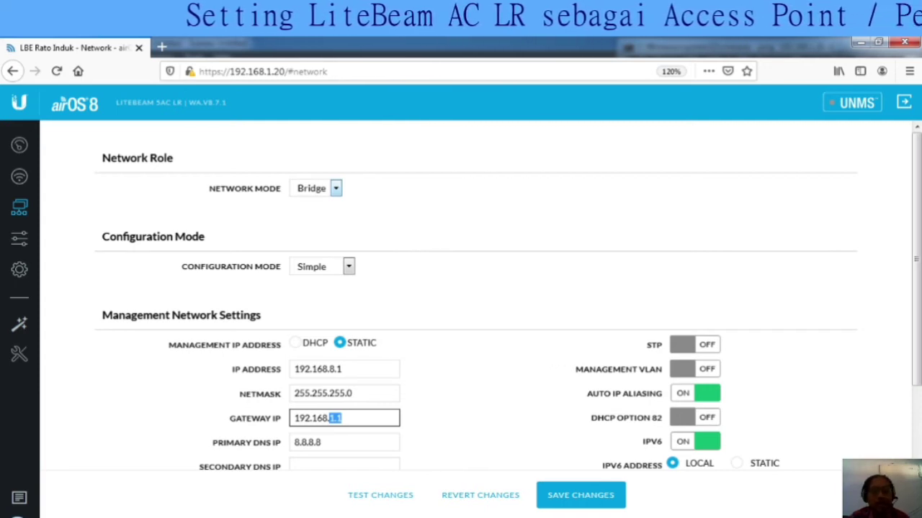
pyautogui.write('2.1')
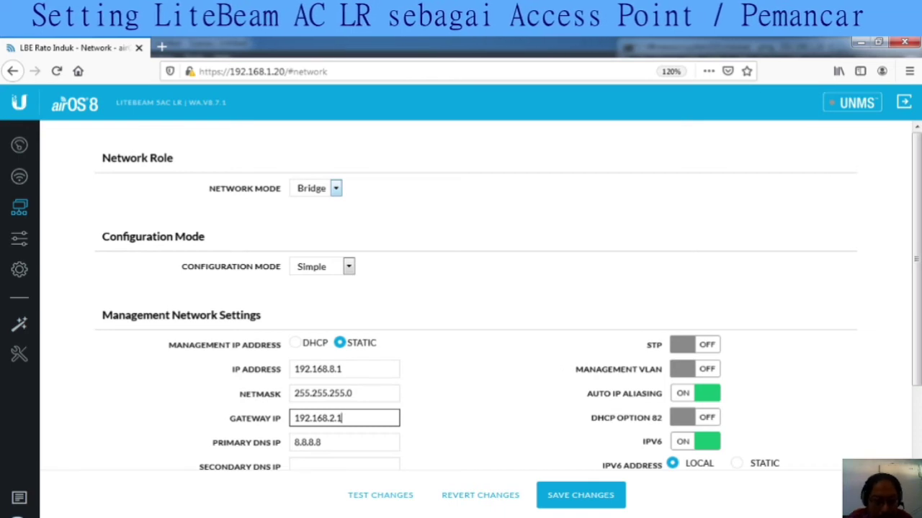
# - Set DNS servers 8.8.8.8 and 8.8.4.4, switch IPv6 off and STP on
pyautogui.press('Tab')
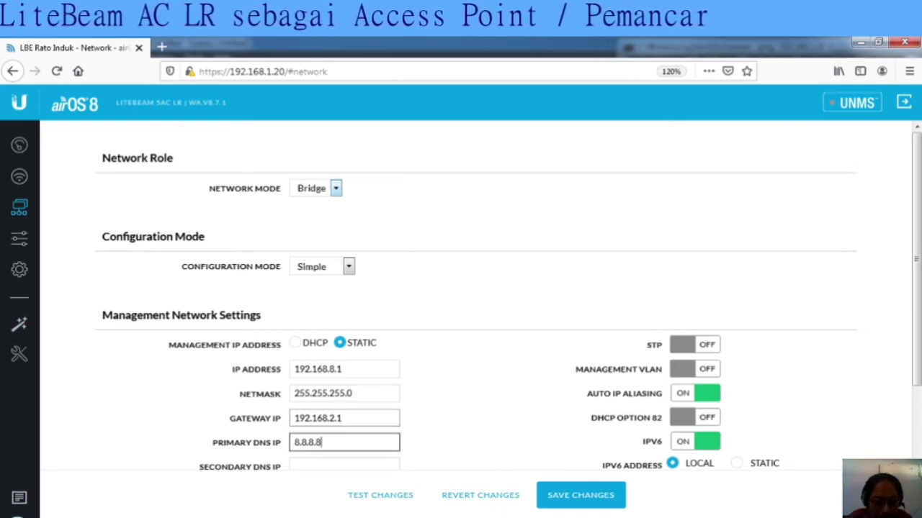
pyautogui.press('Tab')
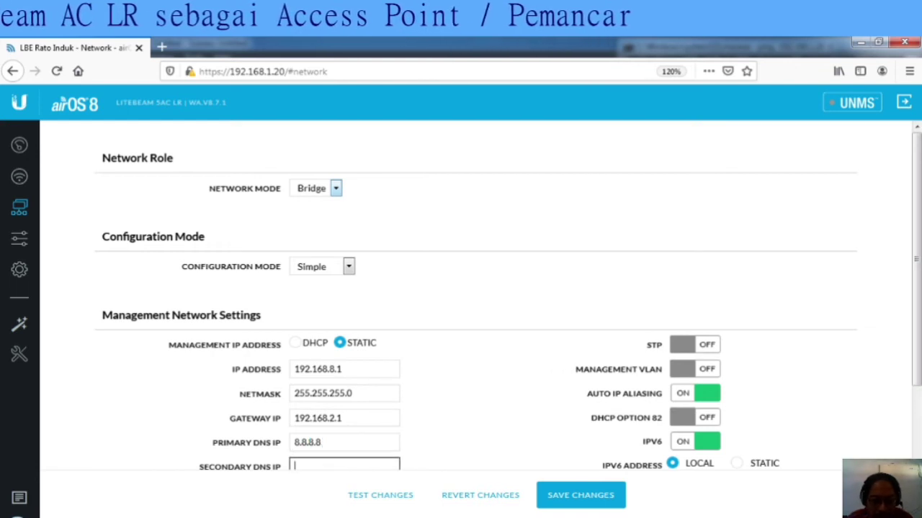
pyautogui.write('8.')
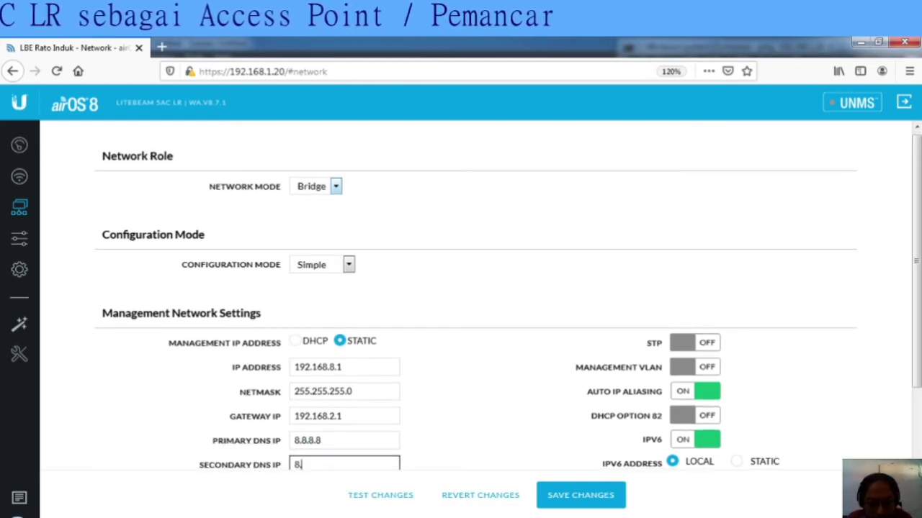
pyautogui.write('8.4.4')
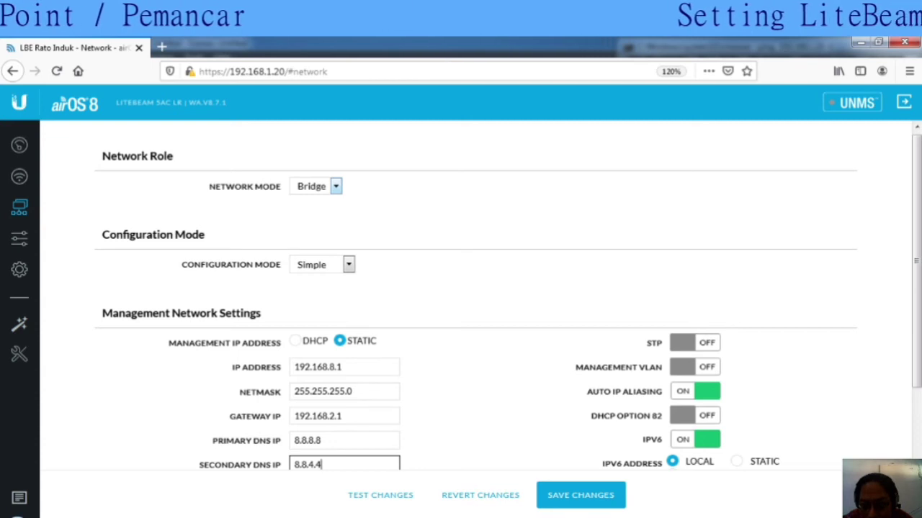
pyautogui.click(695, 439)
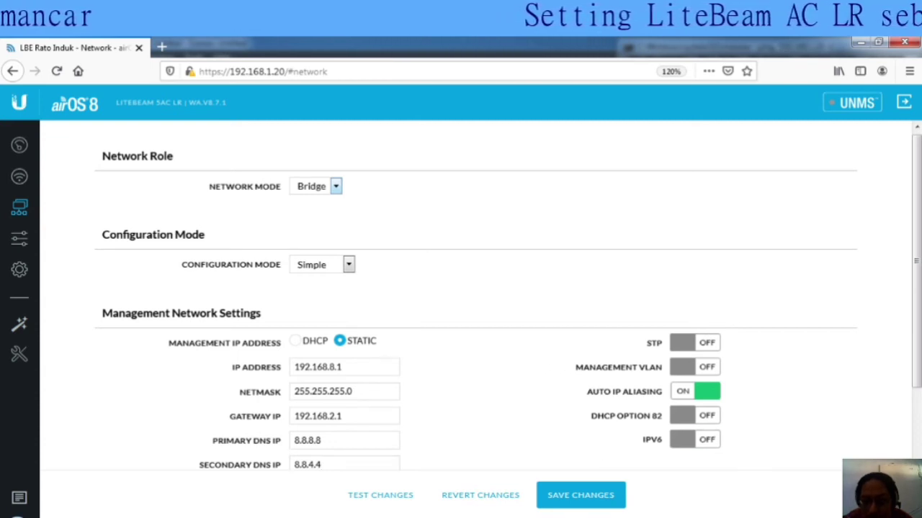
pyautogui.click(694, 342)
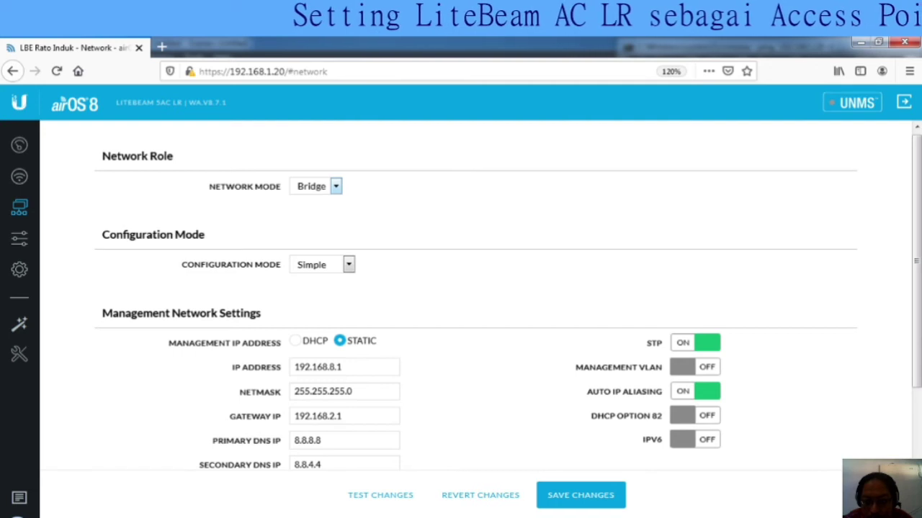
pyautogui.scroll(-2, 475, 302)
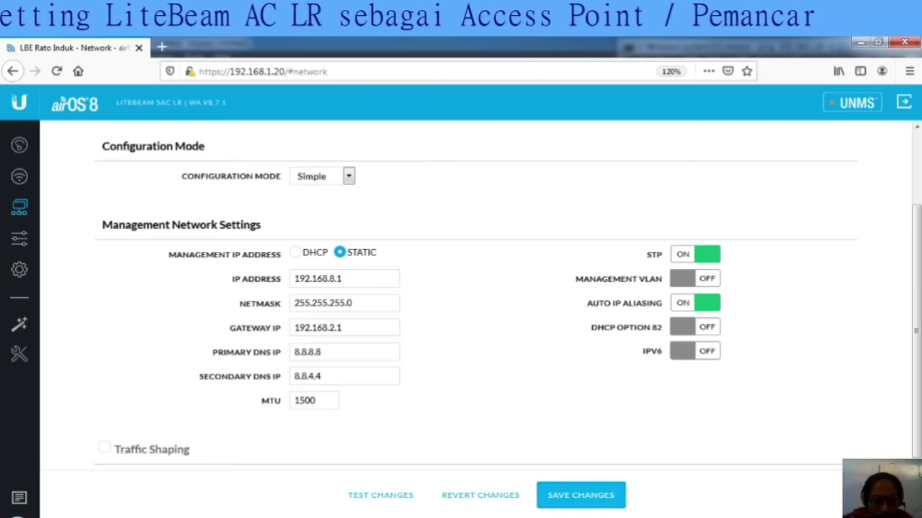
# - Save the network settings so the device moves to 192.168.8.1, then check the ping window
pyautogui.click(580, 495)
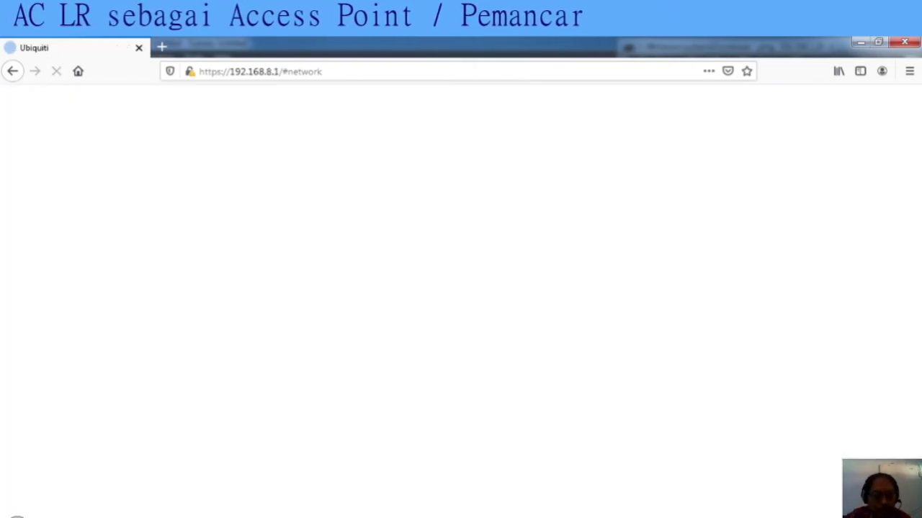
pyautogui.hotkey('alt', 'Tab')
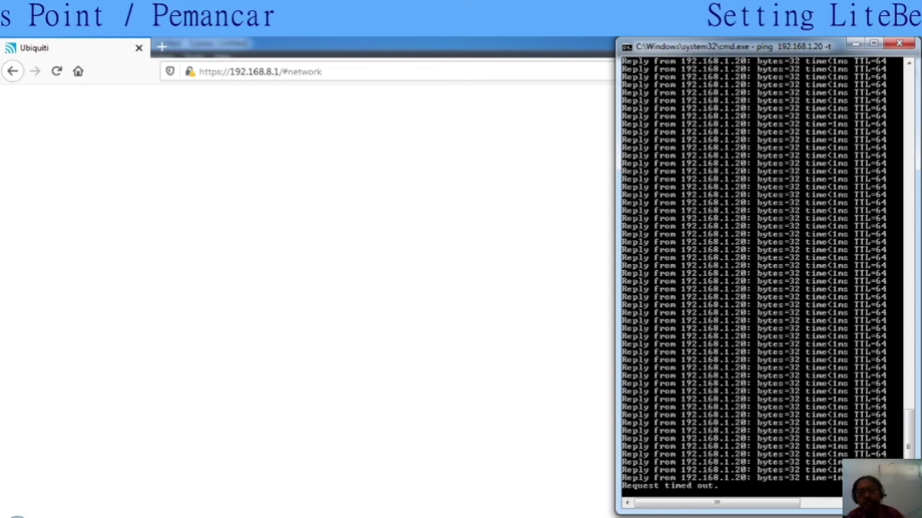
# - Stop the old ping and ping 192.168.8.1 instead
pyautogui.hotkey('ctrl', 'c')
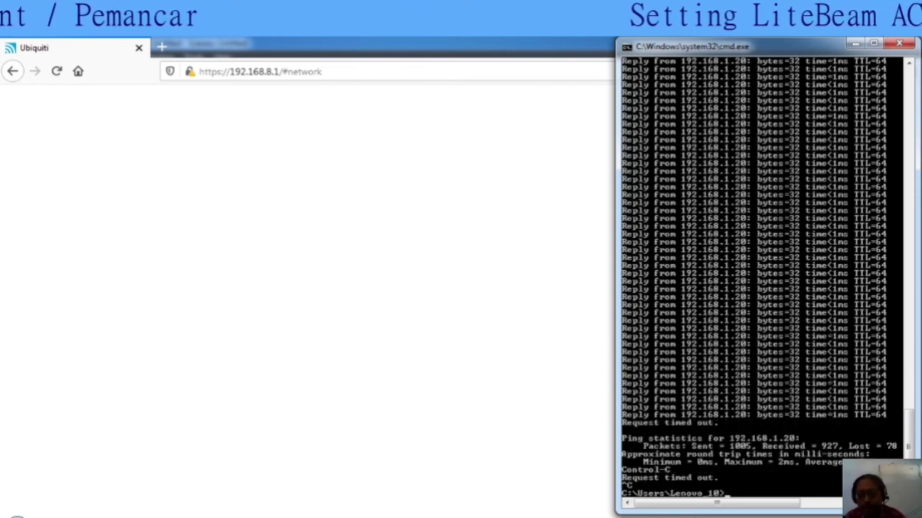
pyautogui.press('Up')
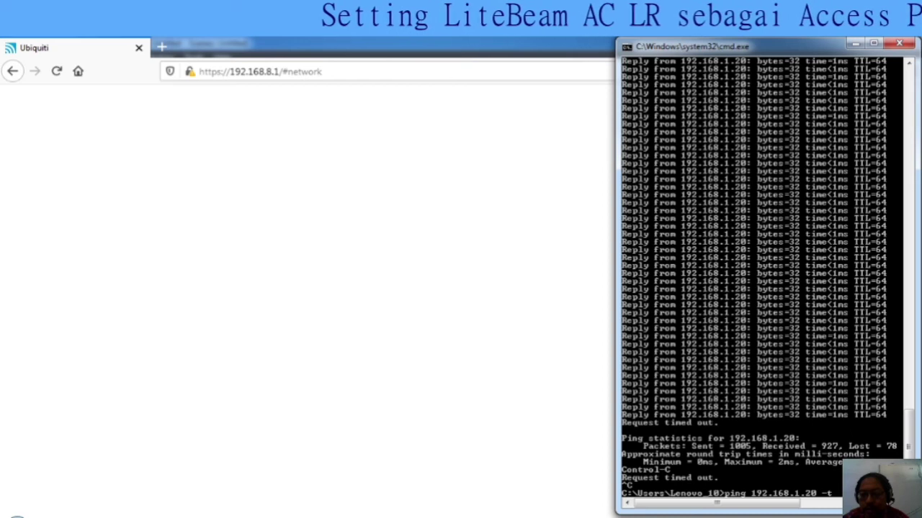
pyautogui.press('BackSpace')
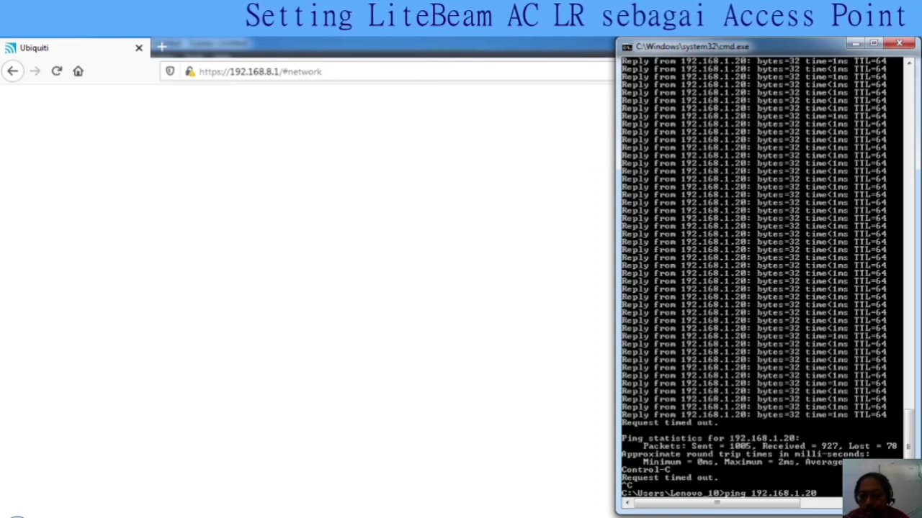
pyautogui.press('BackSpace')
pyautogui.press('BackSpace')
pyautogui.press('BackSpace')
pyautogui.press('BackSpace')
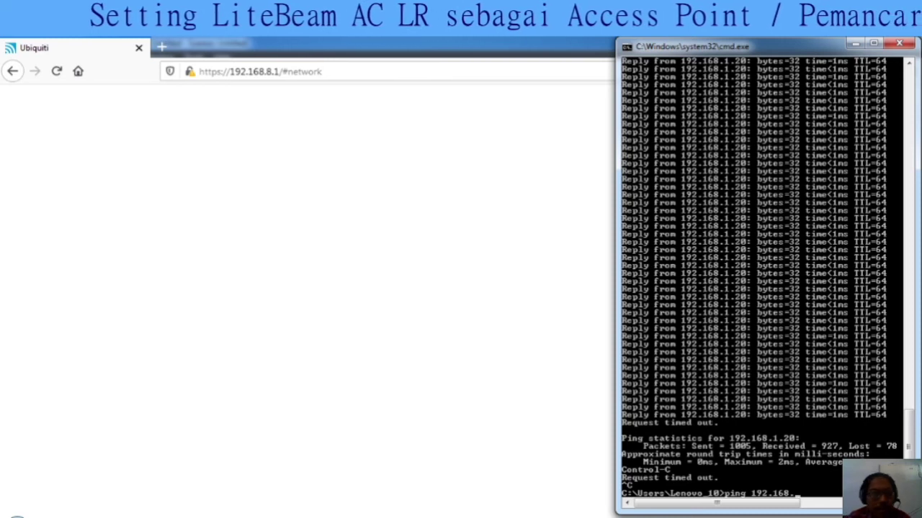
pyautogui.write('8')
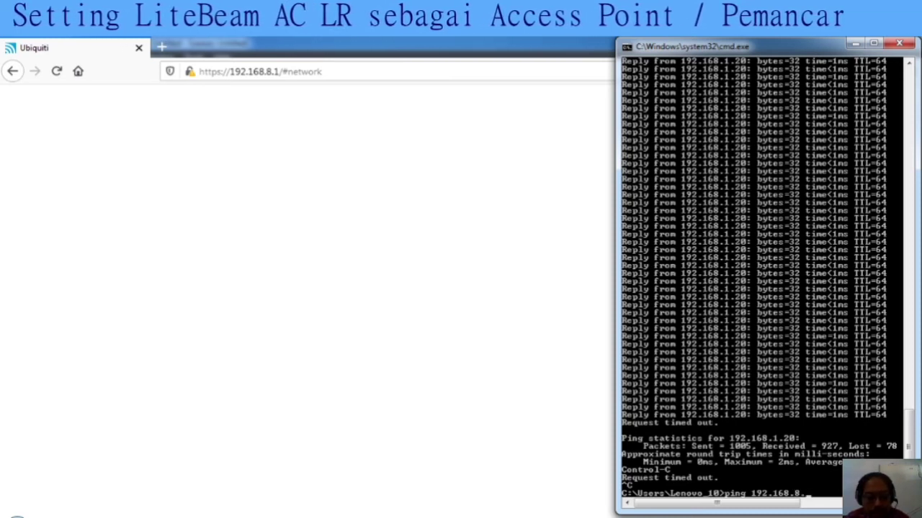
pyautogui.write('.1')
pyautogui.press('Return')
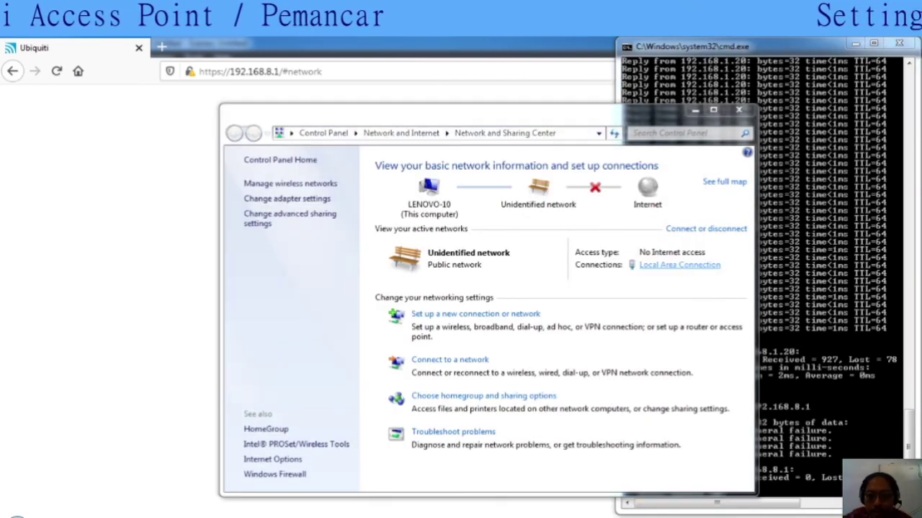
# - Change the wired adapter's IPv4 address to 192.168.8.2 with mask 255.255.255.0, then close Network and Sharing Center
pyautogui.press('Return')
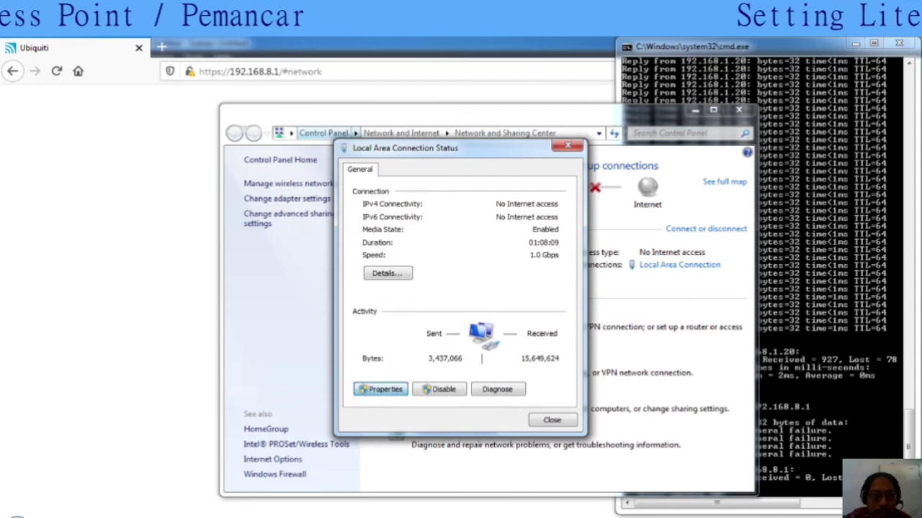
pyautogui.click(454, 331)
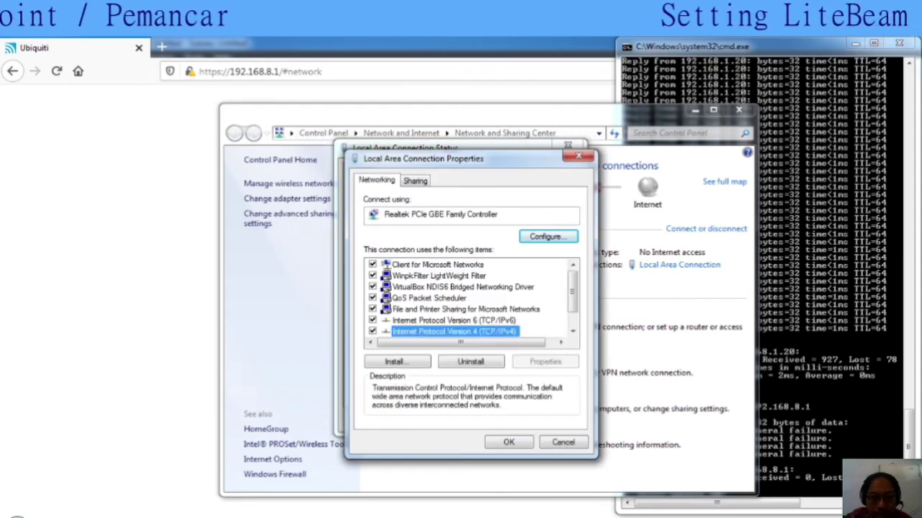
pyautogui.click(545, 362)
pyautogui.doubleClick(564, 318)
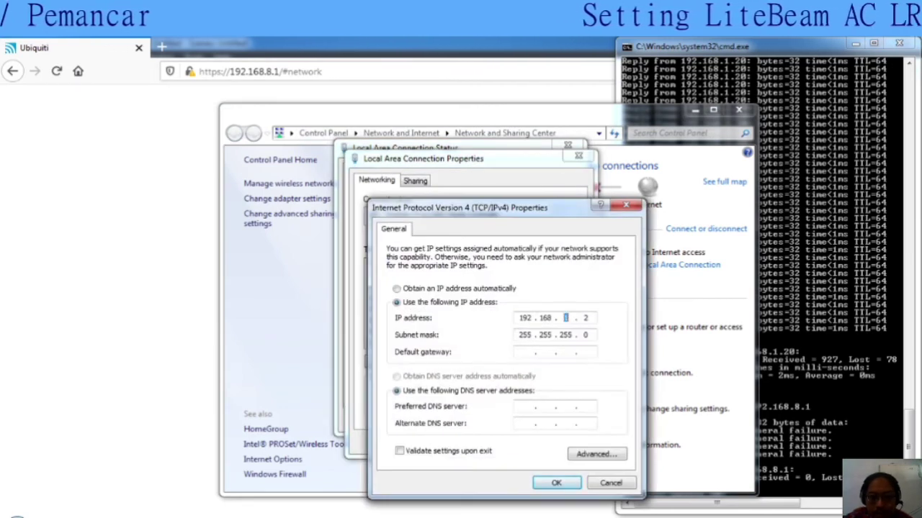
pyautogui.write('8')
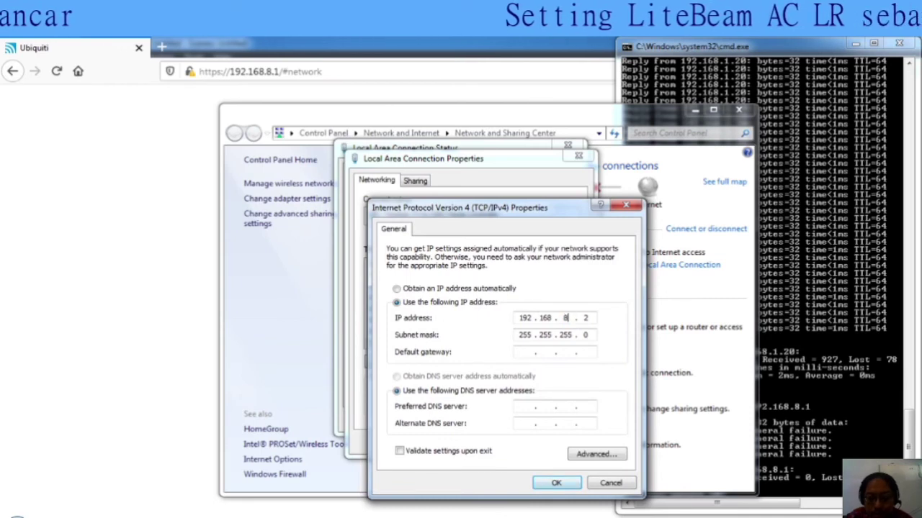
pyautogui.press('Return')
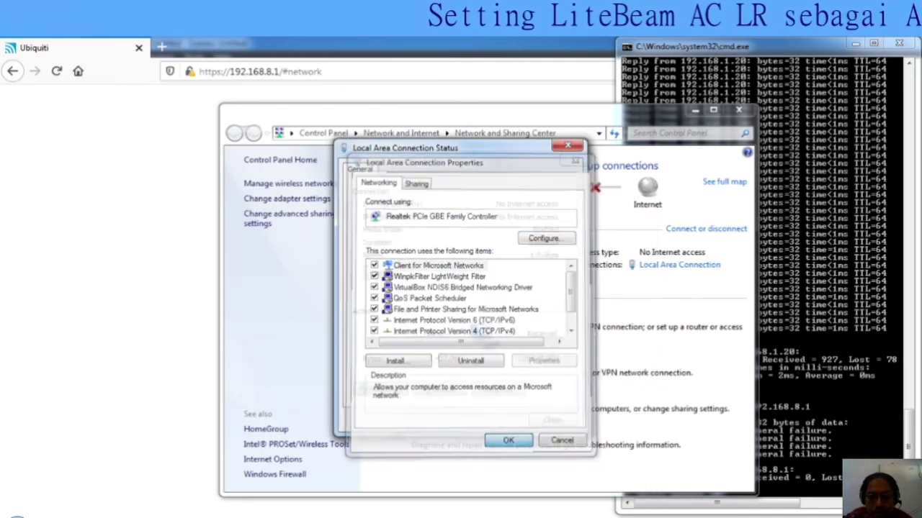
pyautogui.press('Return')
pyautogui.press('Return')
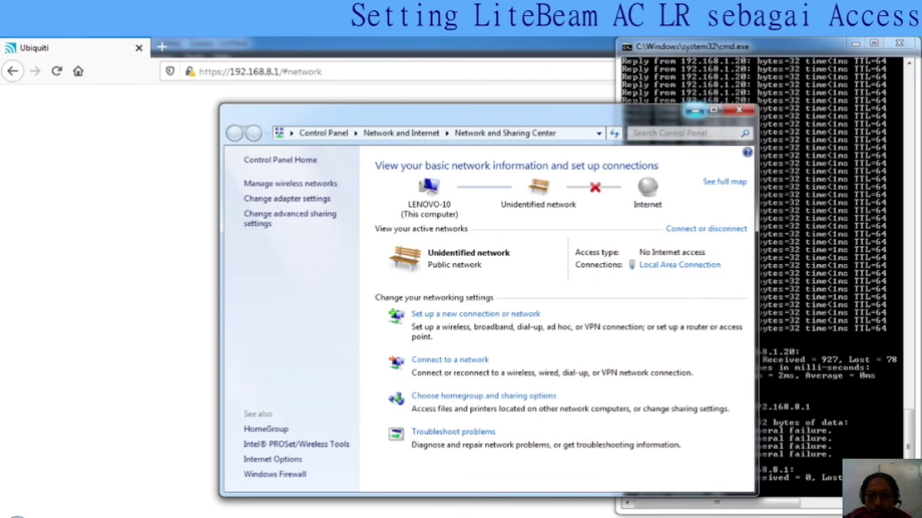
pyautogui.click(739, 110)
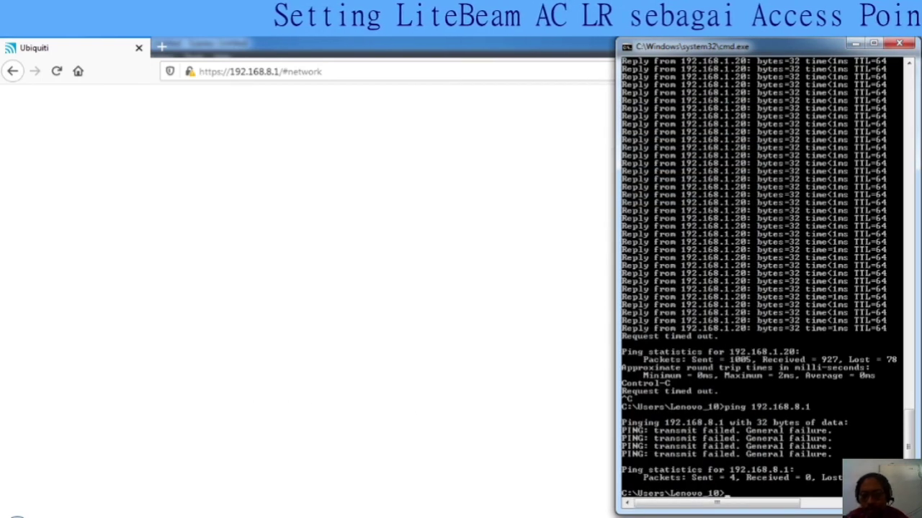
# - Re-ping 192.168.8.1, start a continuous 'ping 192.168.8.1 -t', and reload the device page in Firefox
pyautogui.press('Up')
pyautogui.press('Return')
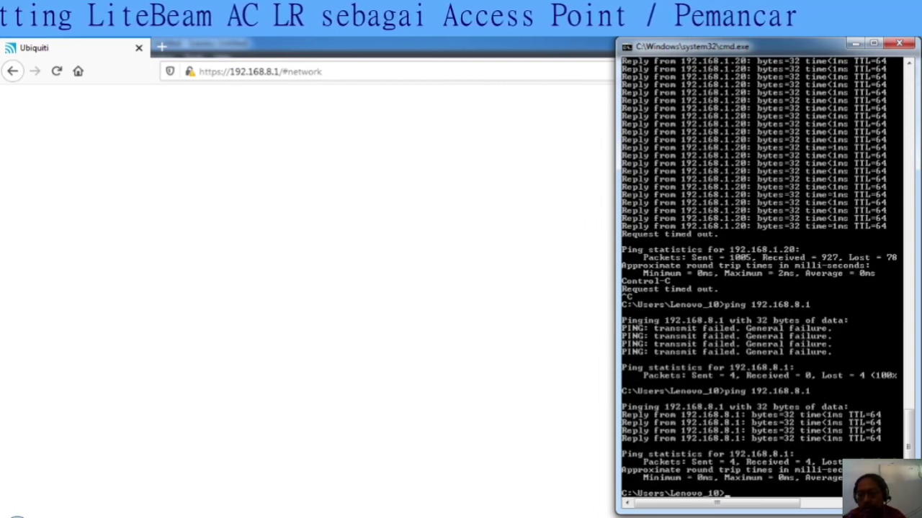
pyautogui.press('Up')
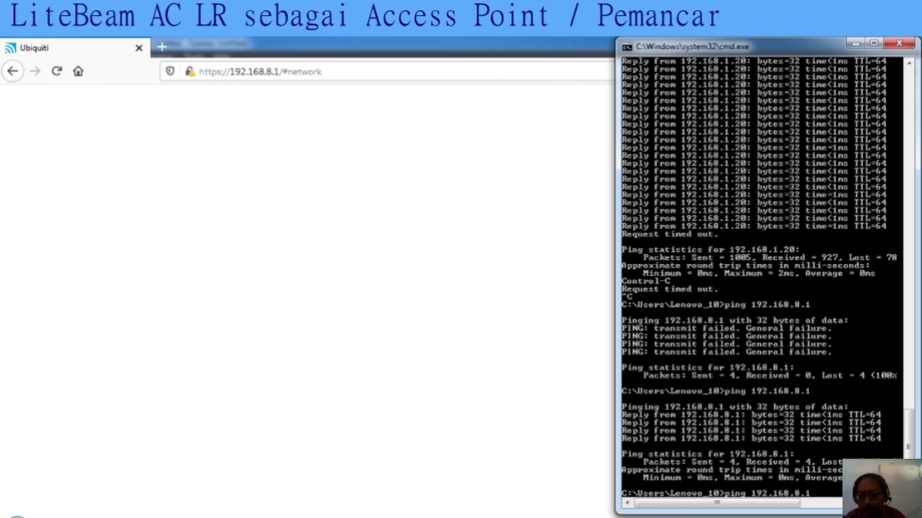
pyautogui.write('-t')
pyautogui.press('Return')
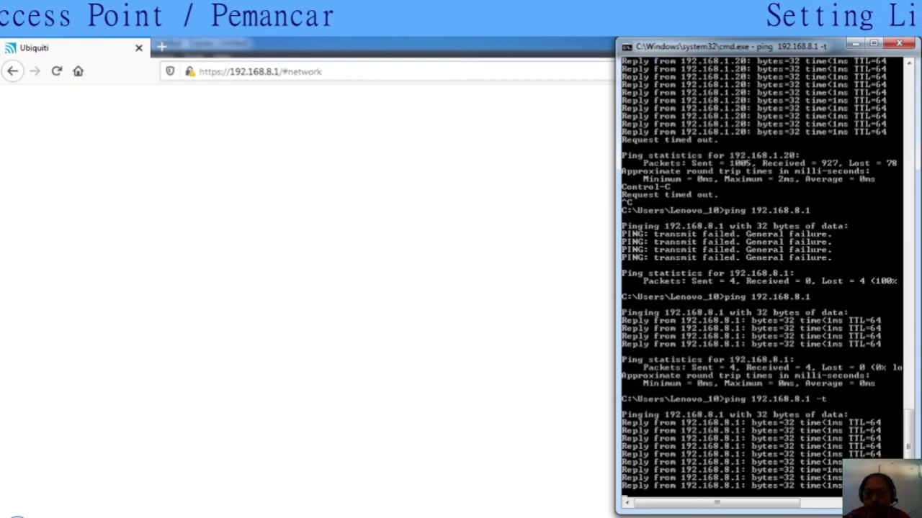
pyautogui.click(56, 70)
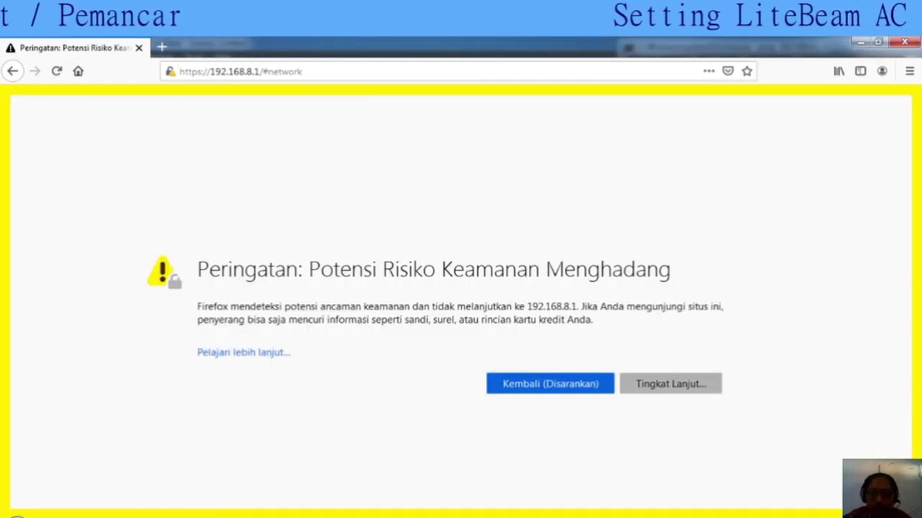
# - Accept the certificate warning, log in at 192.168.8.1 with the saved username and password, and decline saving the login
pyautogui.click(669, 384)
pyautogui.click(625, 461)
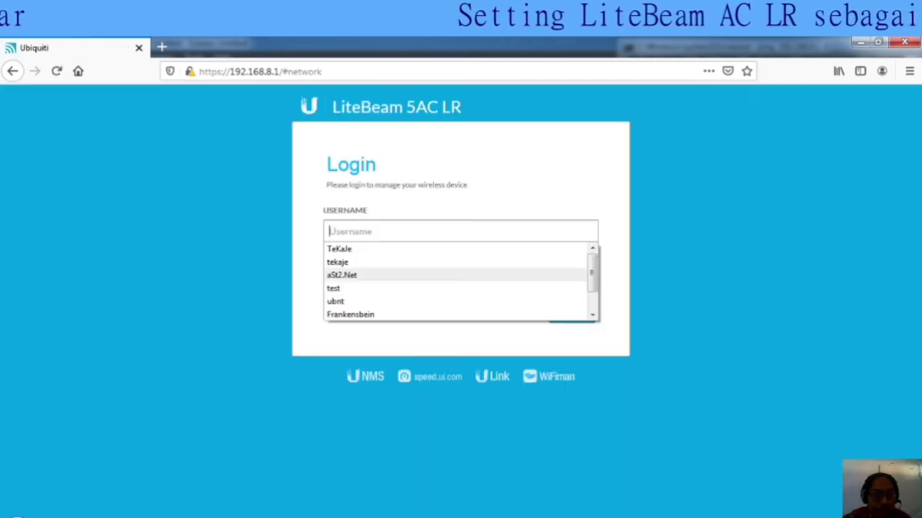
pyautogui.press('Down')
pyautogui.press('Return')
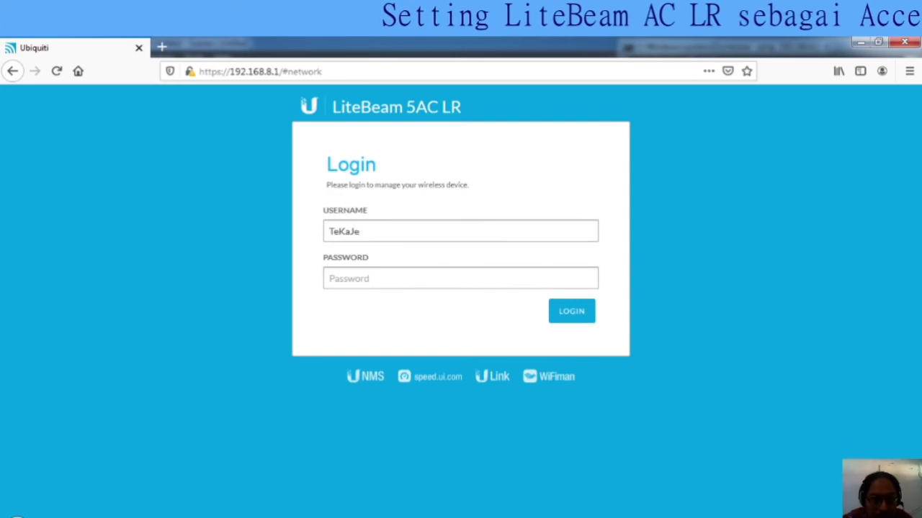
pyautogui.press('Tab')
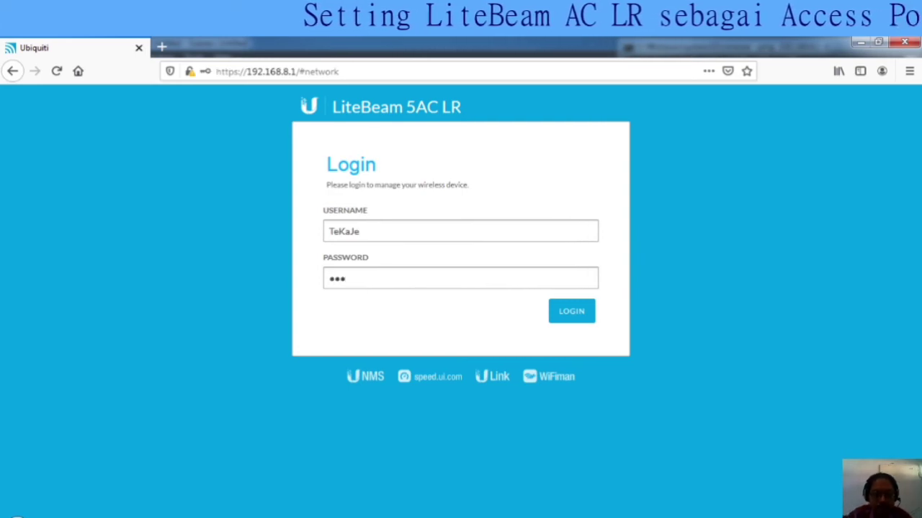
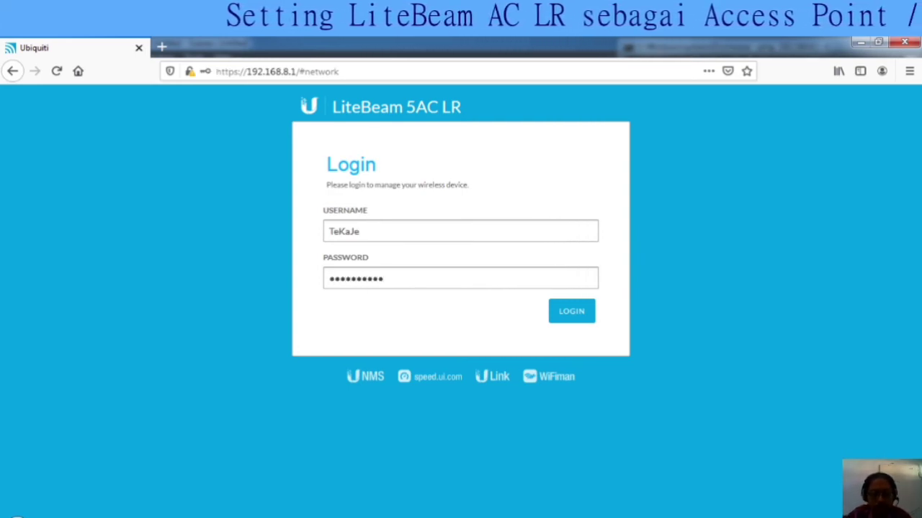
pyautogui.press('Return')
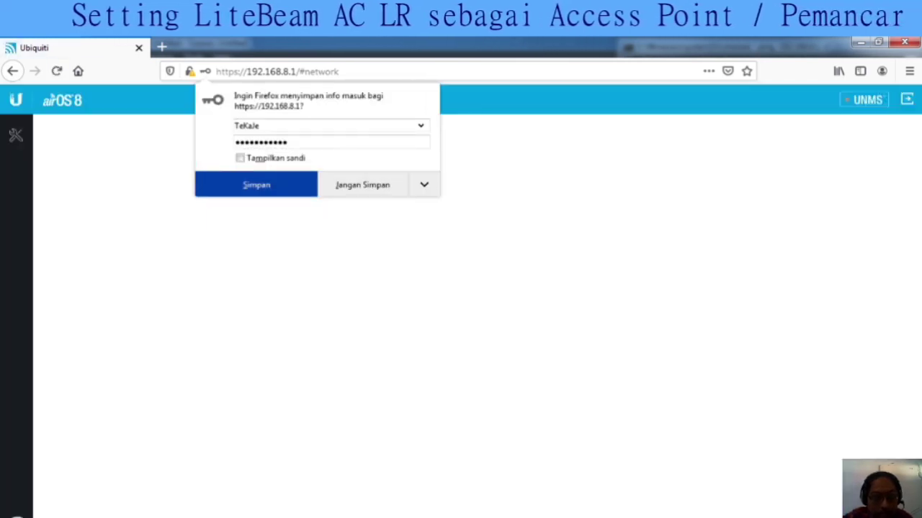
pyautogui.press('Return')
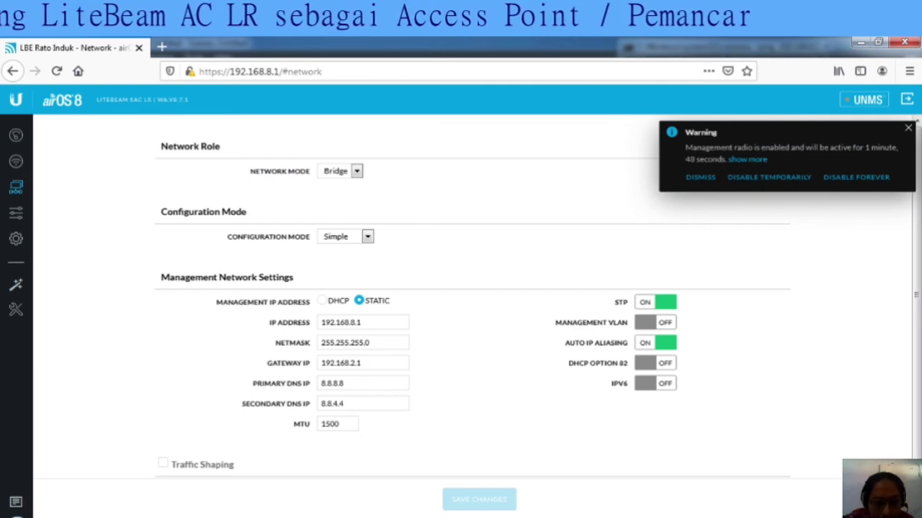
# - Check management IP 192.168.8.1, gateway 192.168.2.1 and DNS 8.8.8.8, then go to Services and dismiss the warning
pyautogui.click(362, 322)
pyautogui.click(363, 362)
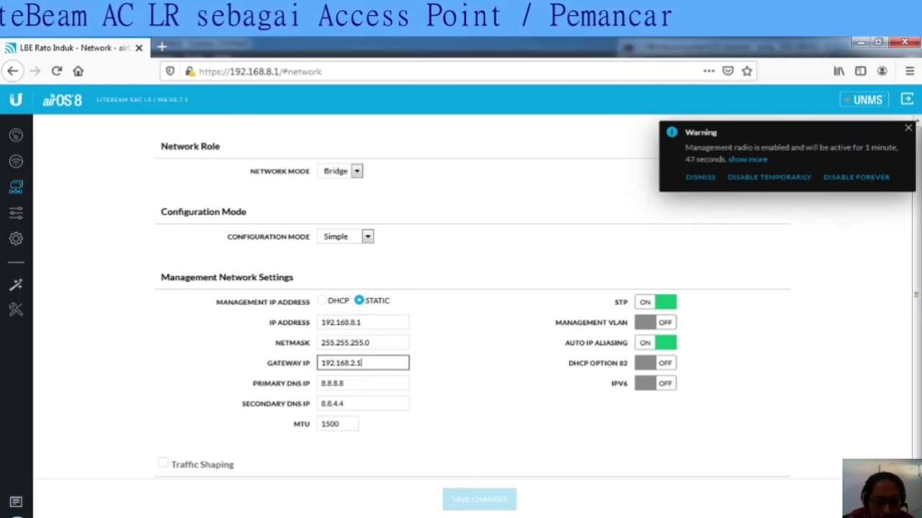
pyautogui.click(362, 383)
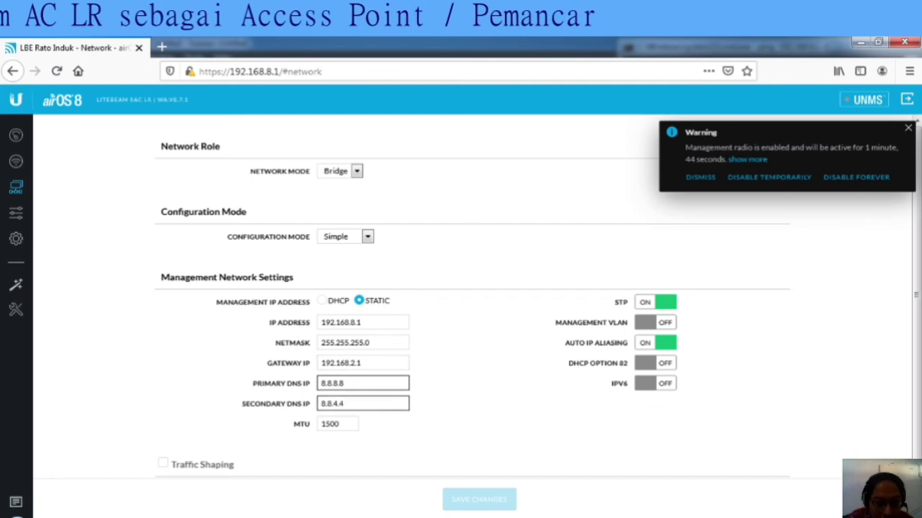
pyautogui.scroll(-1, 473, 302)
pyautogui.moveTo(292, 421); pyautogui.dragTo(629, 359)
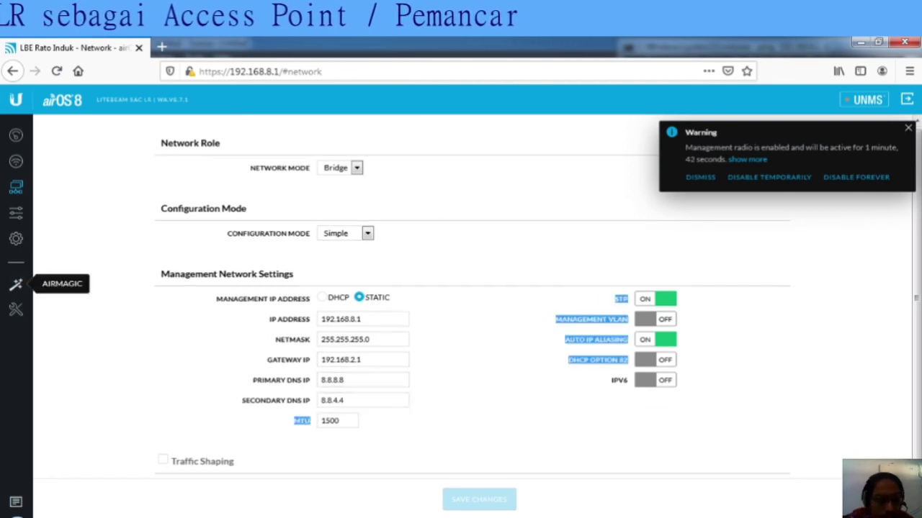
pyautogui.click(16, 212)
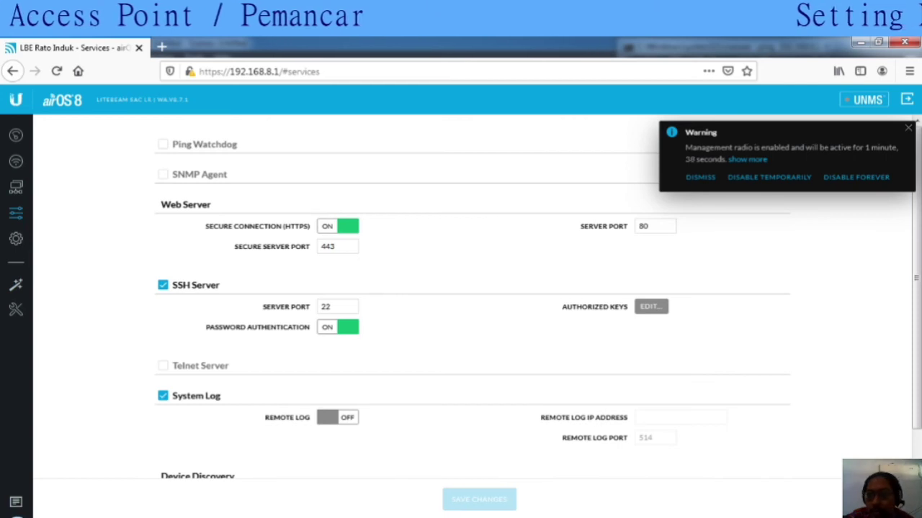
pyautogui.click(908, 128)
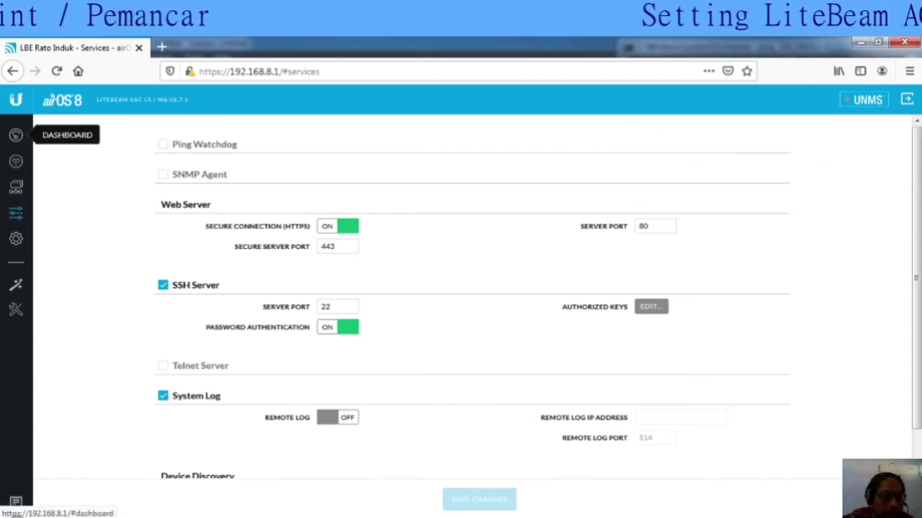
# - Review the Dashboard's More Details and Link view showing AP Rato LB on 5760 MHz
pyautogui.click(16, 135)
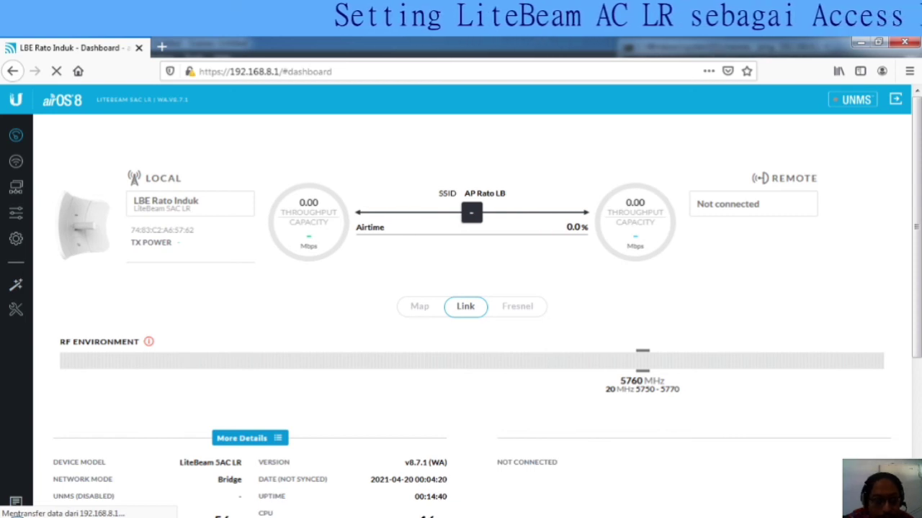
pyautogui.scroll(-3, 461, 288)
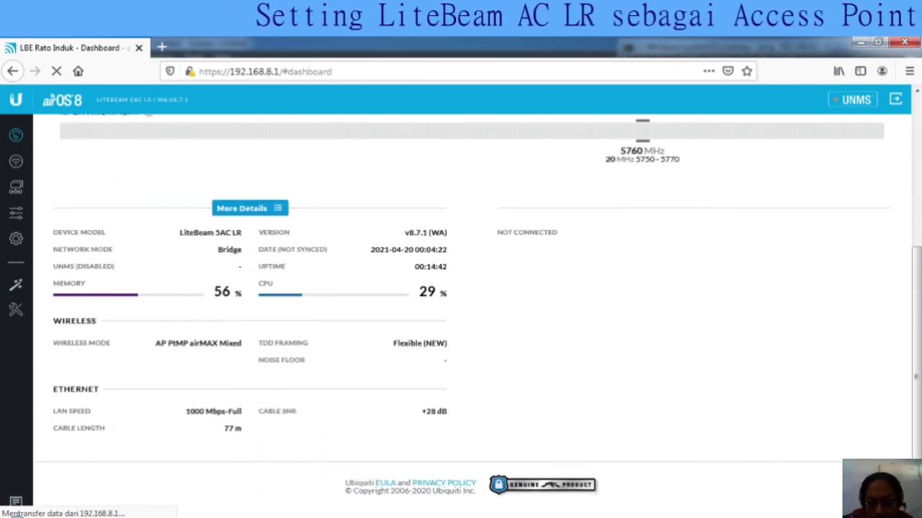
pyautogui.scroll(3, 461, 288)
pyautogui.scroll(-3, 461, 288)
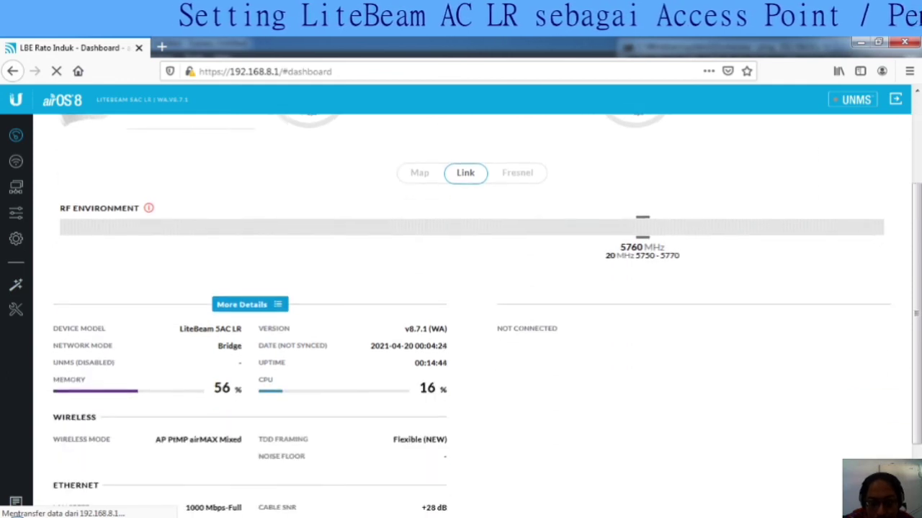
pyautogui.scroll(3, 461, 288)
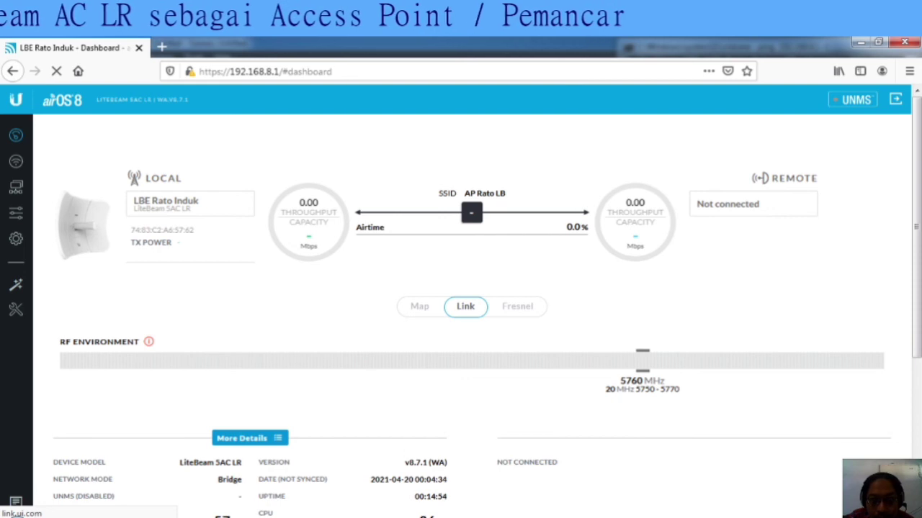
pyautogui.doubleClick(465, 306)
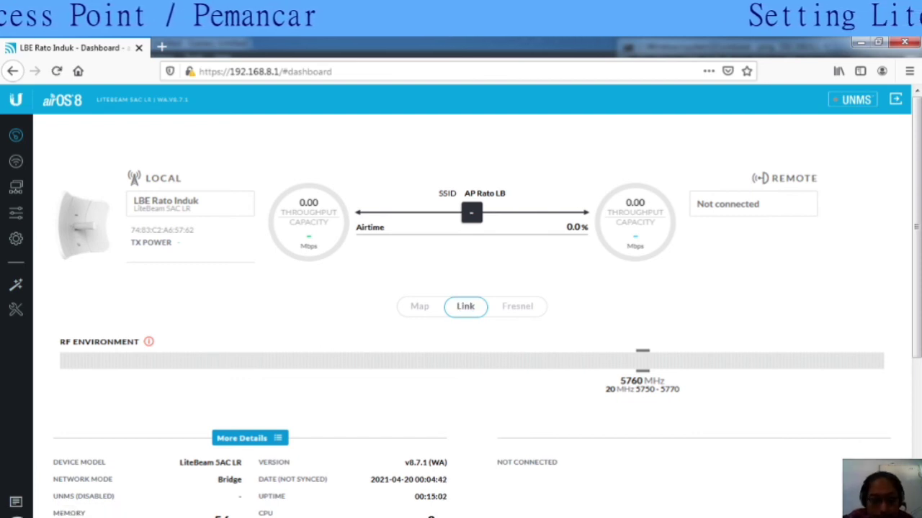
pyautogui.click(16, 310)
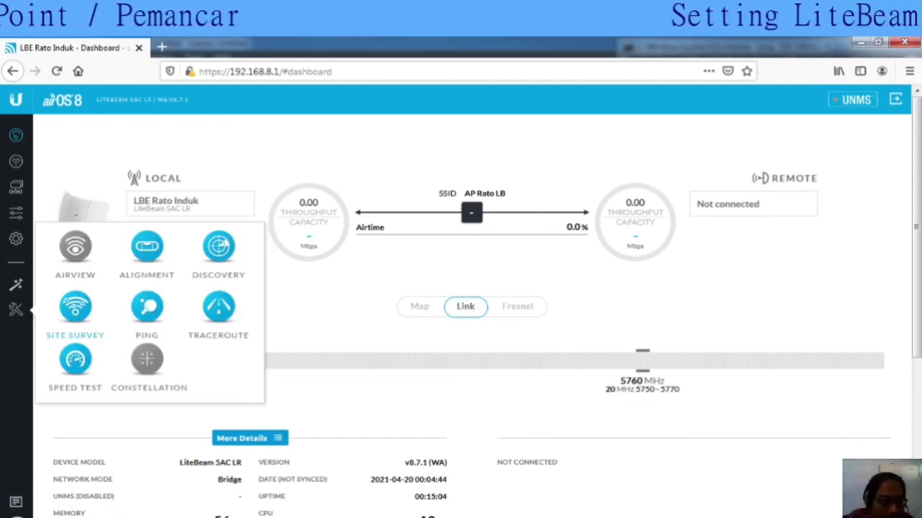
pyautogui.click(75, 309)
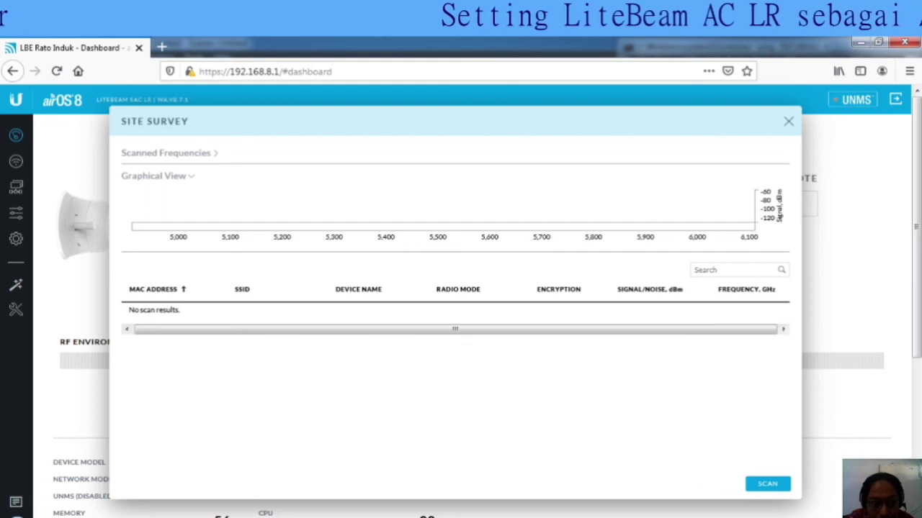
pyautogui.scroll(-3, 461, 302)
pyautogui.scroll(3, 461, 302)
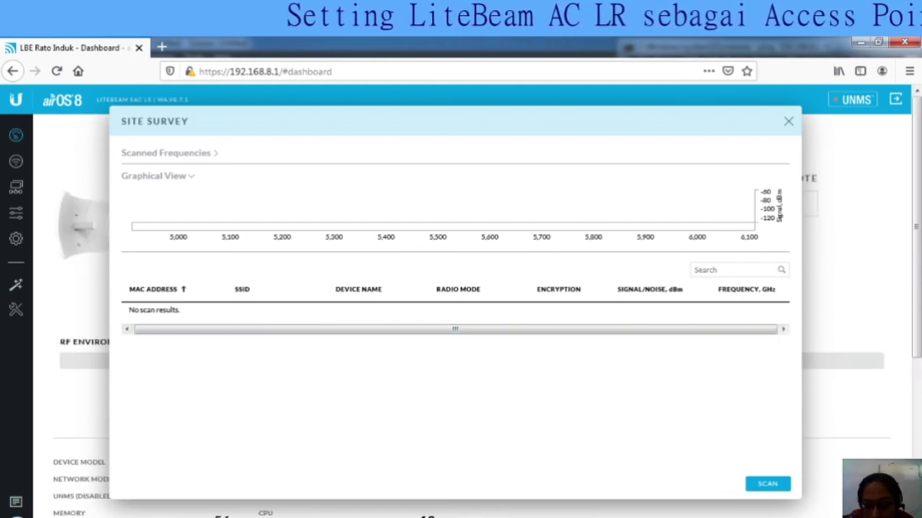
pyautogui.click(767, 484)
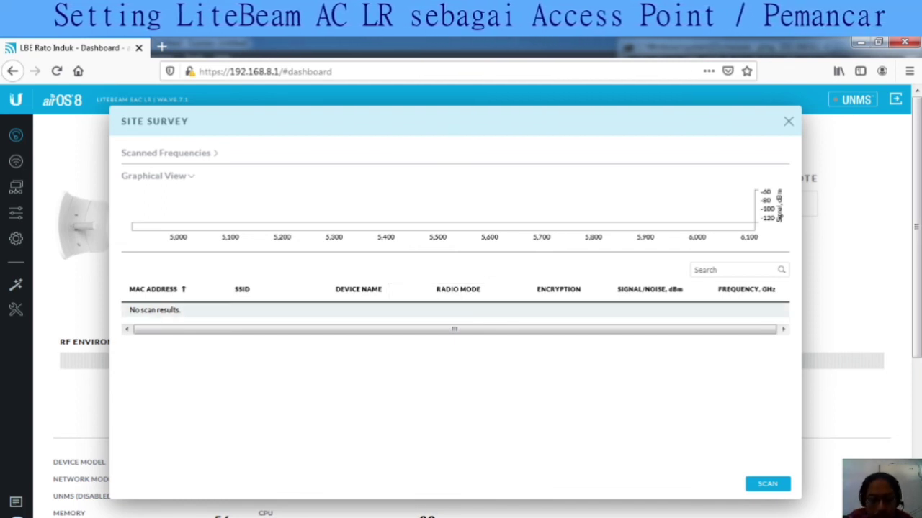
pyautogui.press('Escape')
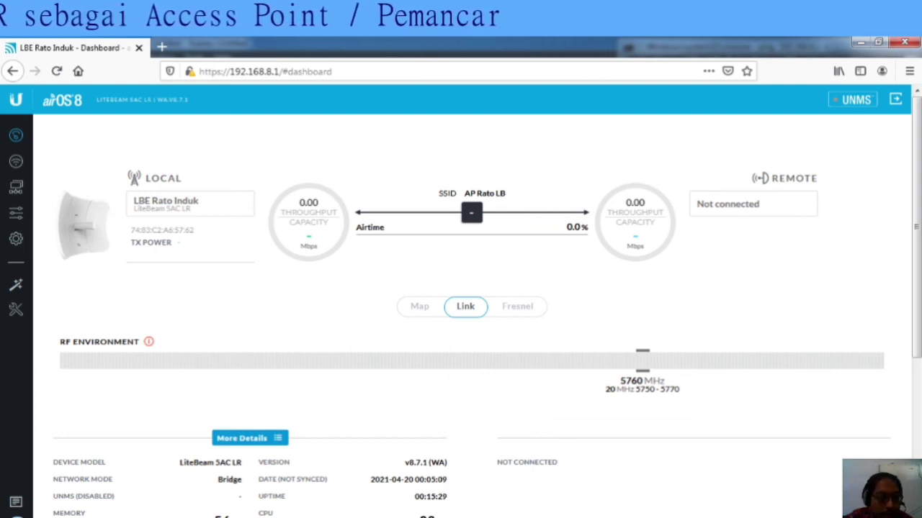
# - On the Wireless page, check the 5760 MHz frequency and briefly reveal then hide the WPA2 key
pyautogui.click(16, 161)
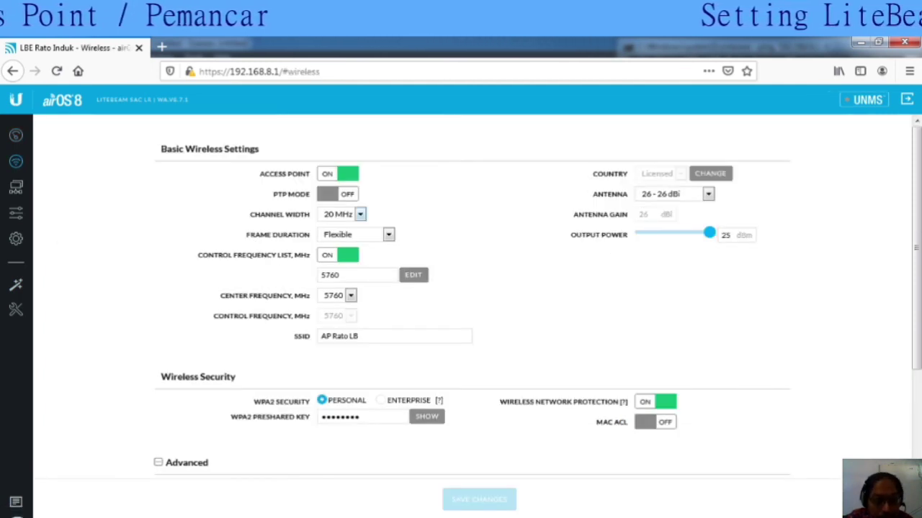
pyautogui.click(356, 276)
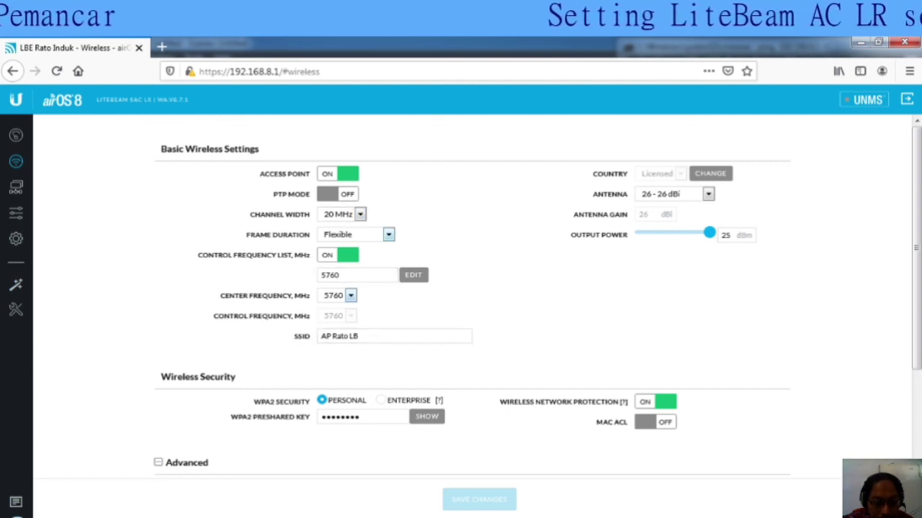
pyautogui.click(427, 416)
pyautogui.click(427, 416)
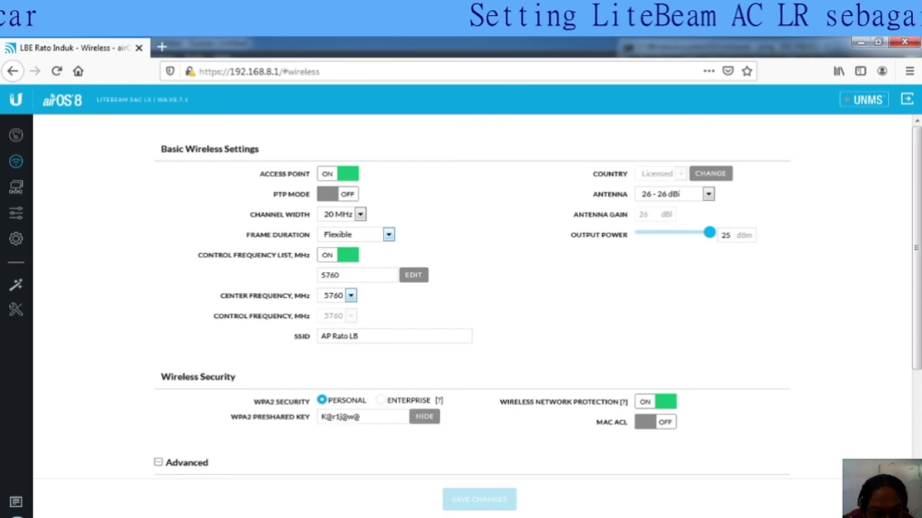
pyautogui.click(426, 416)
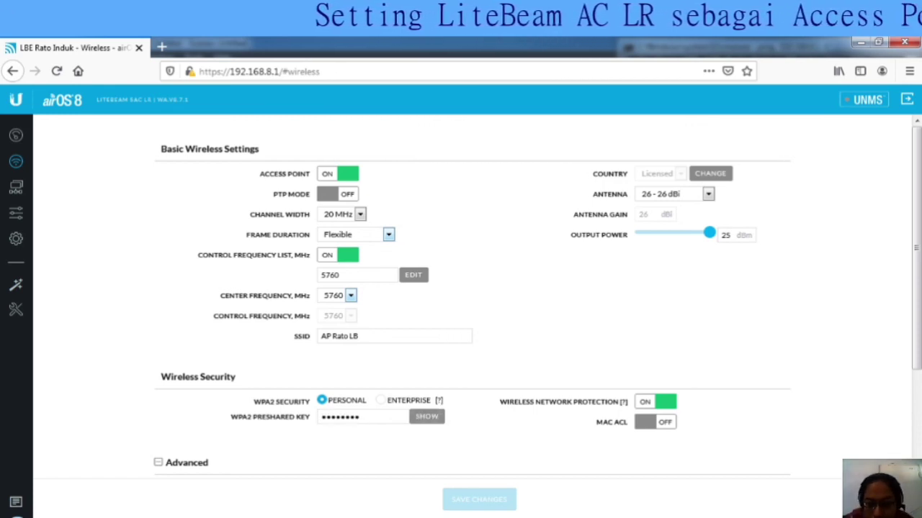
pyautogui.scroll(-3, 472, 295)
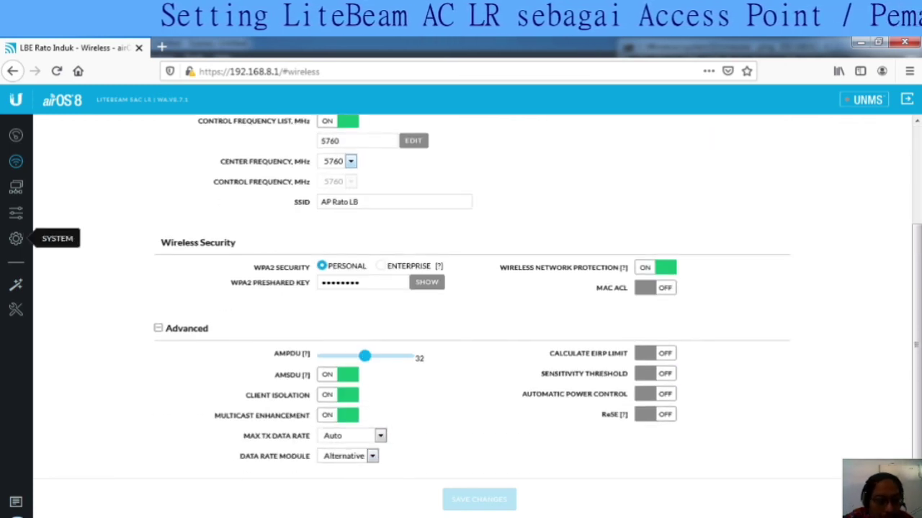
# - Verify the Network page's 192.168.8.1 IP and 192.168.2.1 gateway, then confirm Access Point mode in Wireless
pyautogui.click(15, 188)
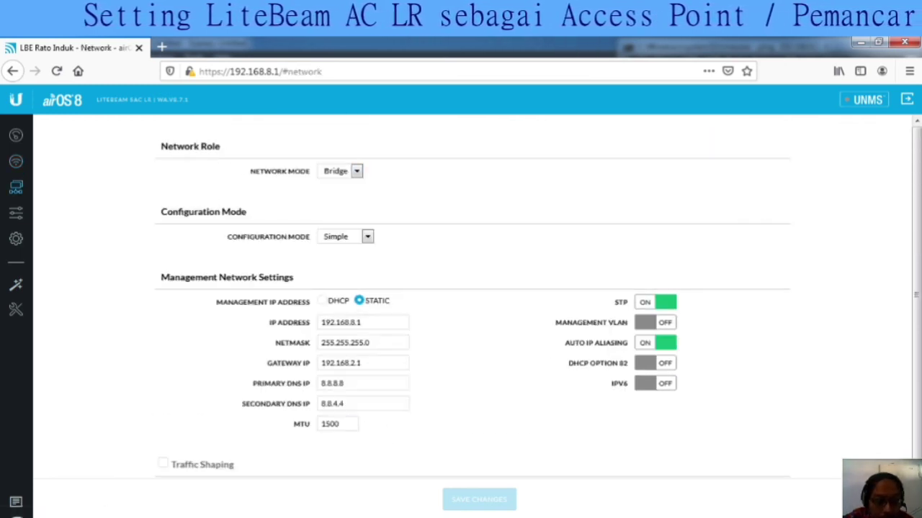
pyautogui.click(362, 322)
pyautogui.click(362, 362)
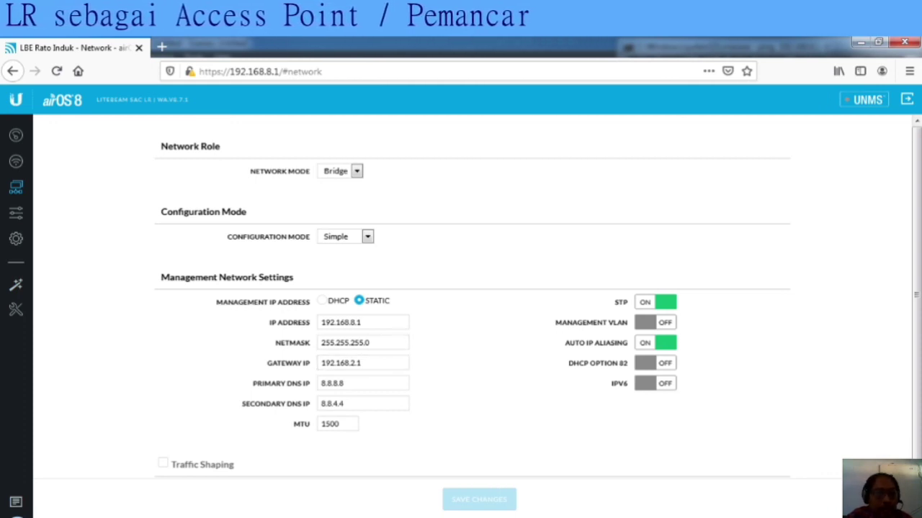
pyautogui.click(16, 162)
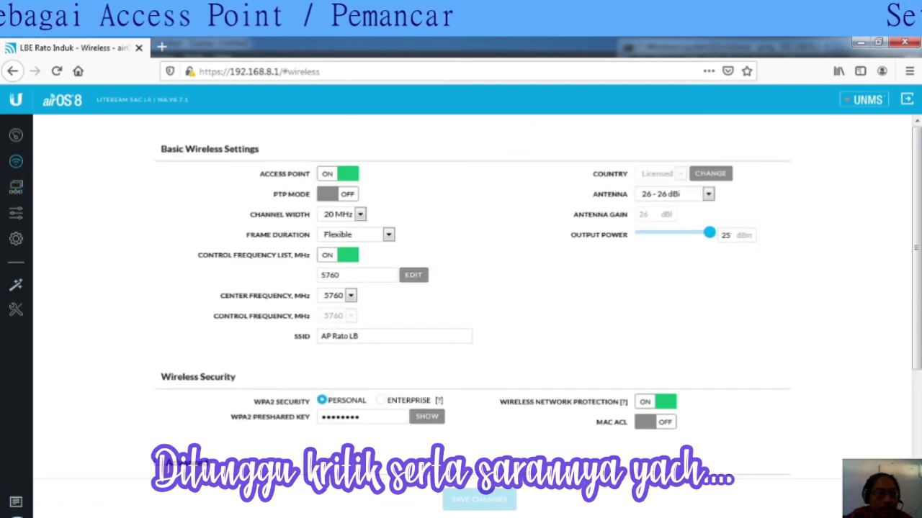
pyautogui.moveTo(260, 174); pyautogui.dragTo(309, 174)
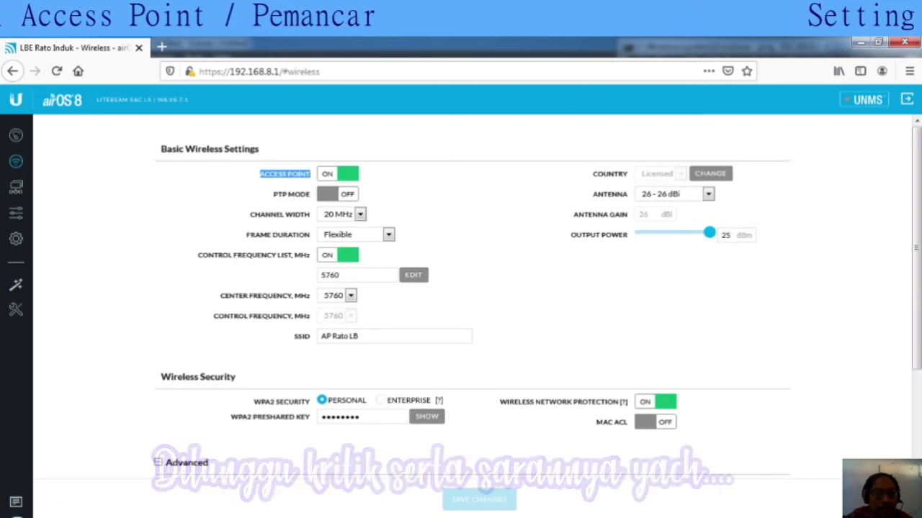